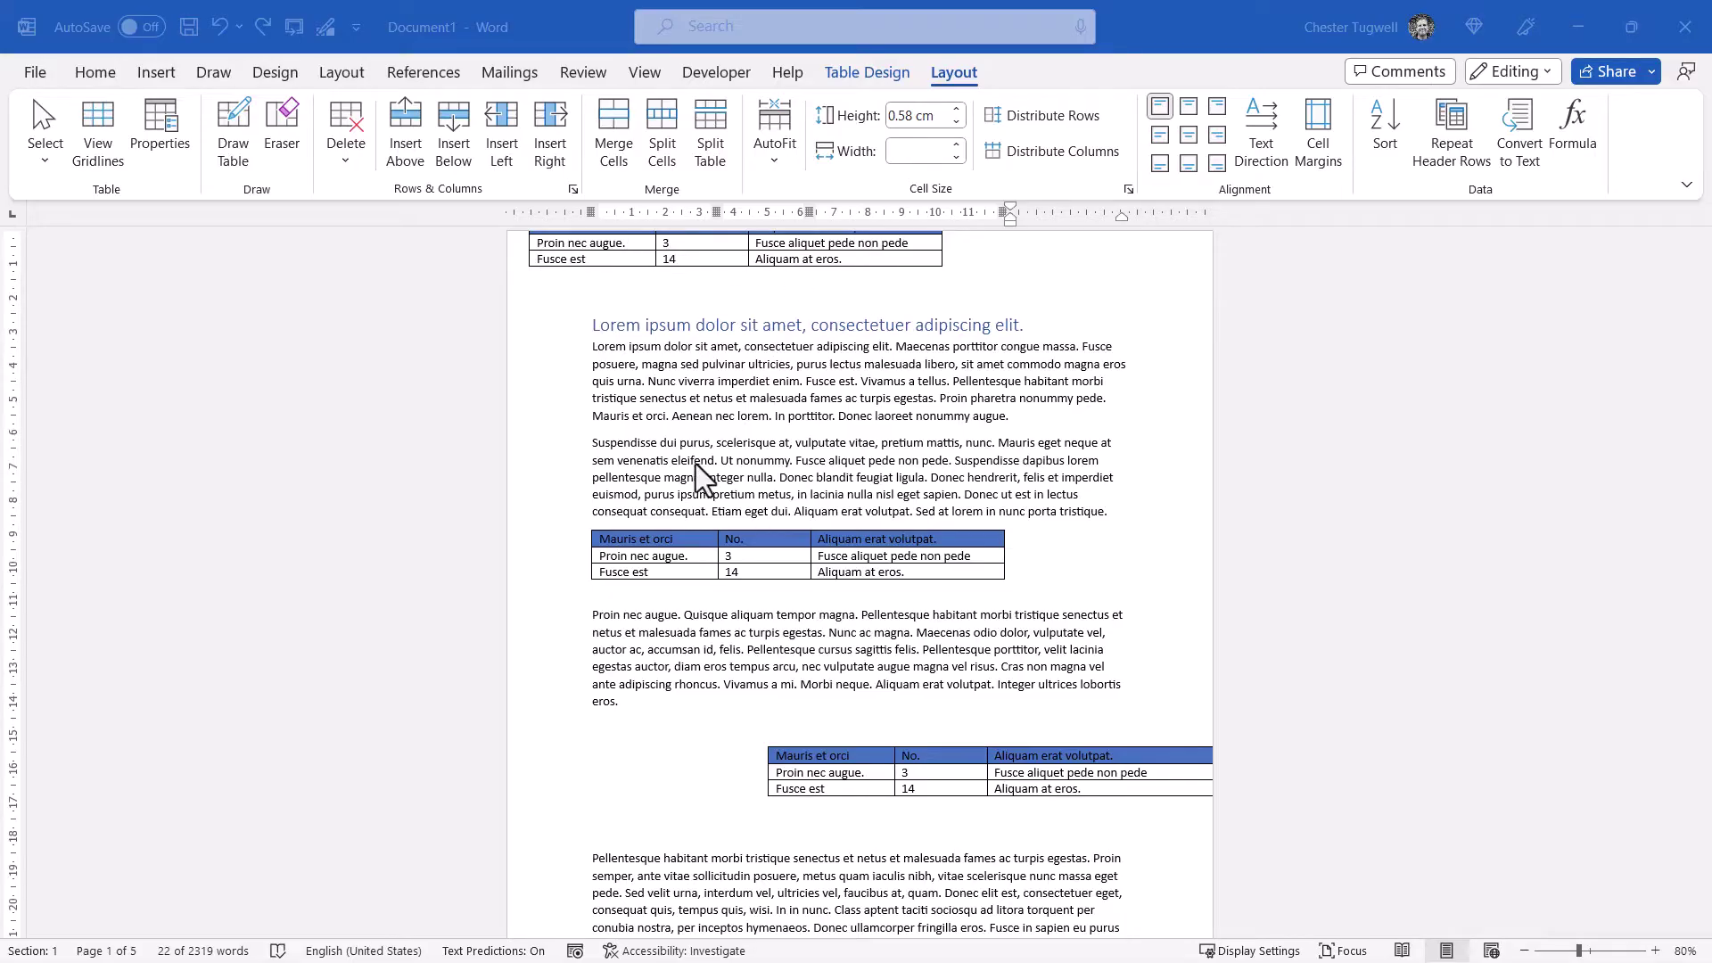
# Step: Switch to Word and select the whole table beneath the Suspendisse paragraph
pyautogui.hotkey('alt', 'Tab')
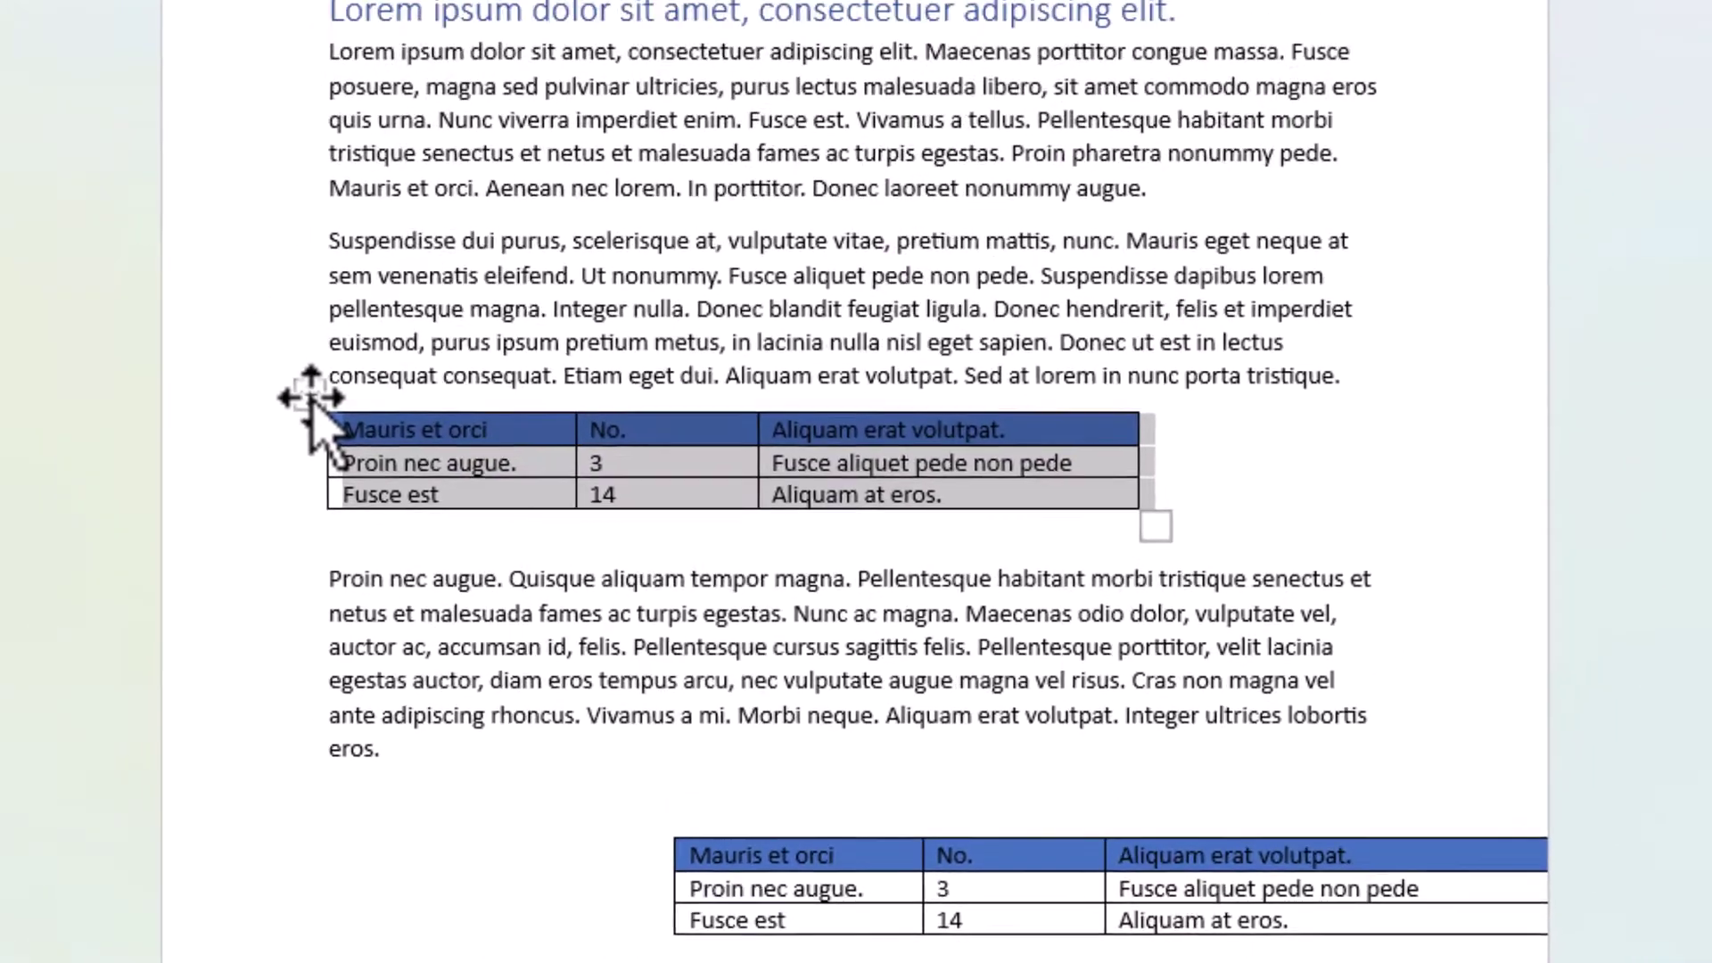
# Step: Drag the table up beside the 'Suspendisse dui…' paragraph so its text wraps around it
pyautogui.moveTo(230, 148); pyautogui.dragTo(529, 45)
pyautogui.moveTo(593, 468); pyautogui.dragTo(428, 425)
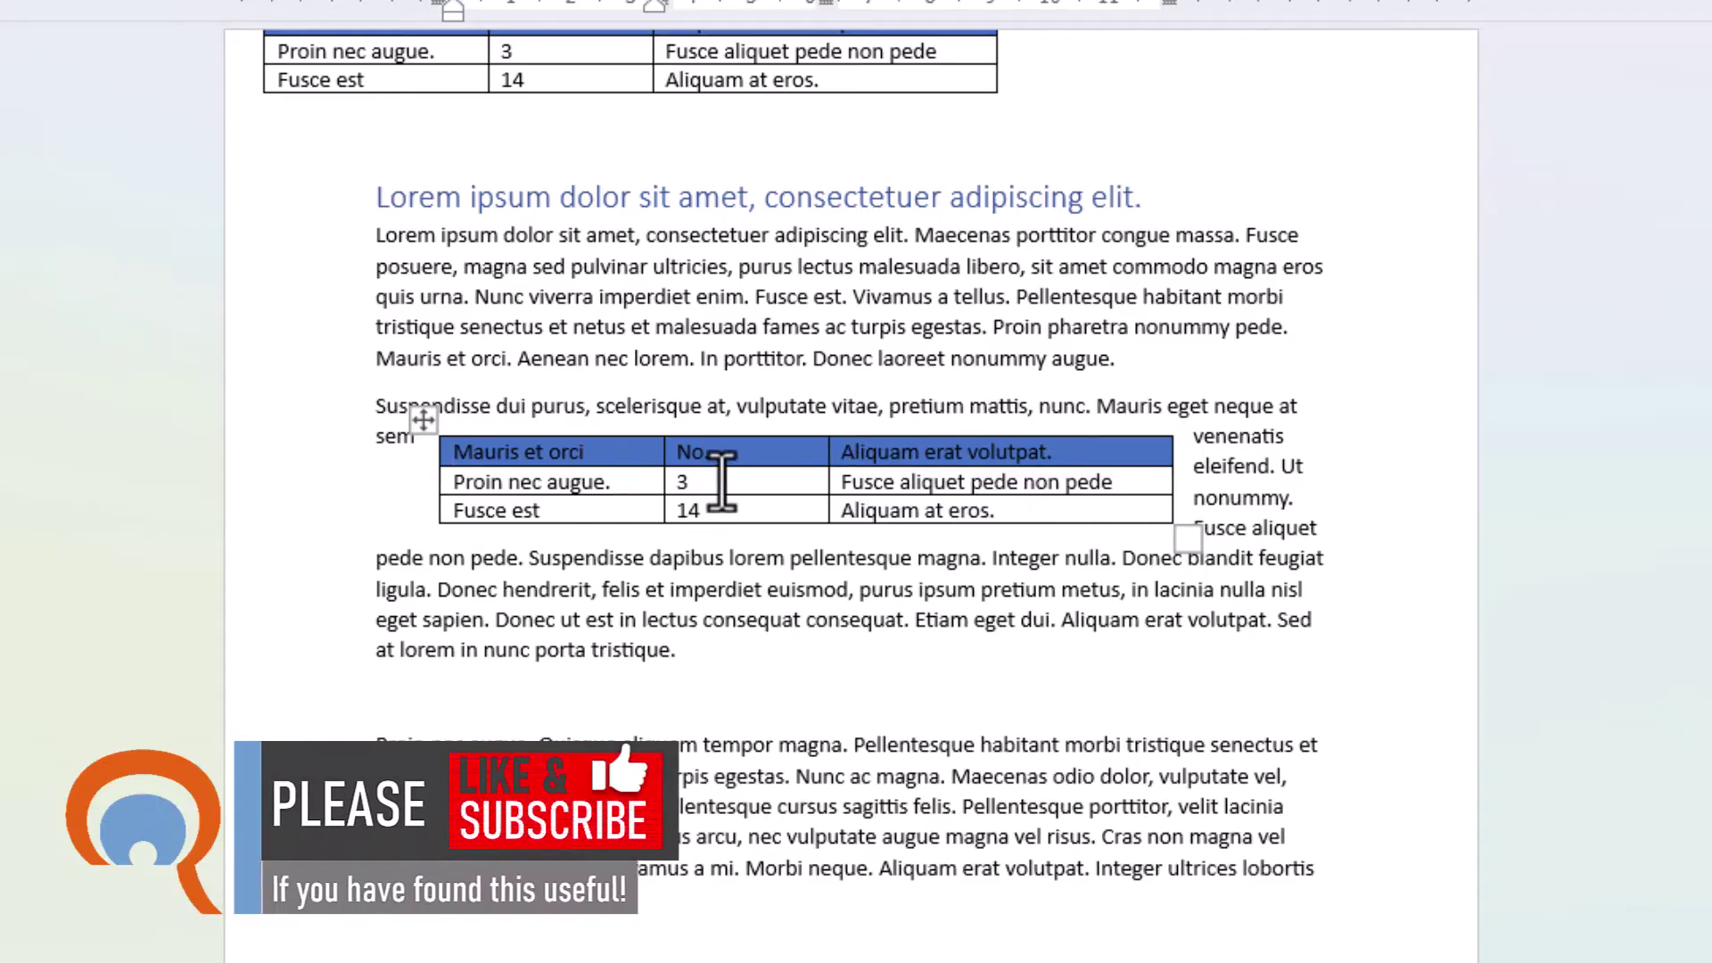
# Step: Set the selected table's text wrapping to None in Table Properties
pyautogui.click(424, 420)
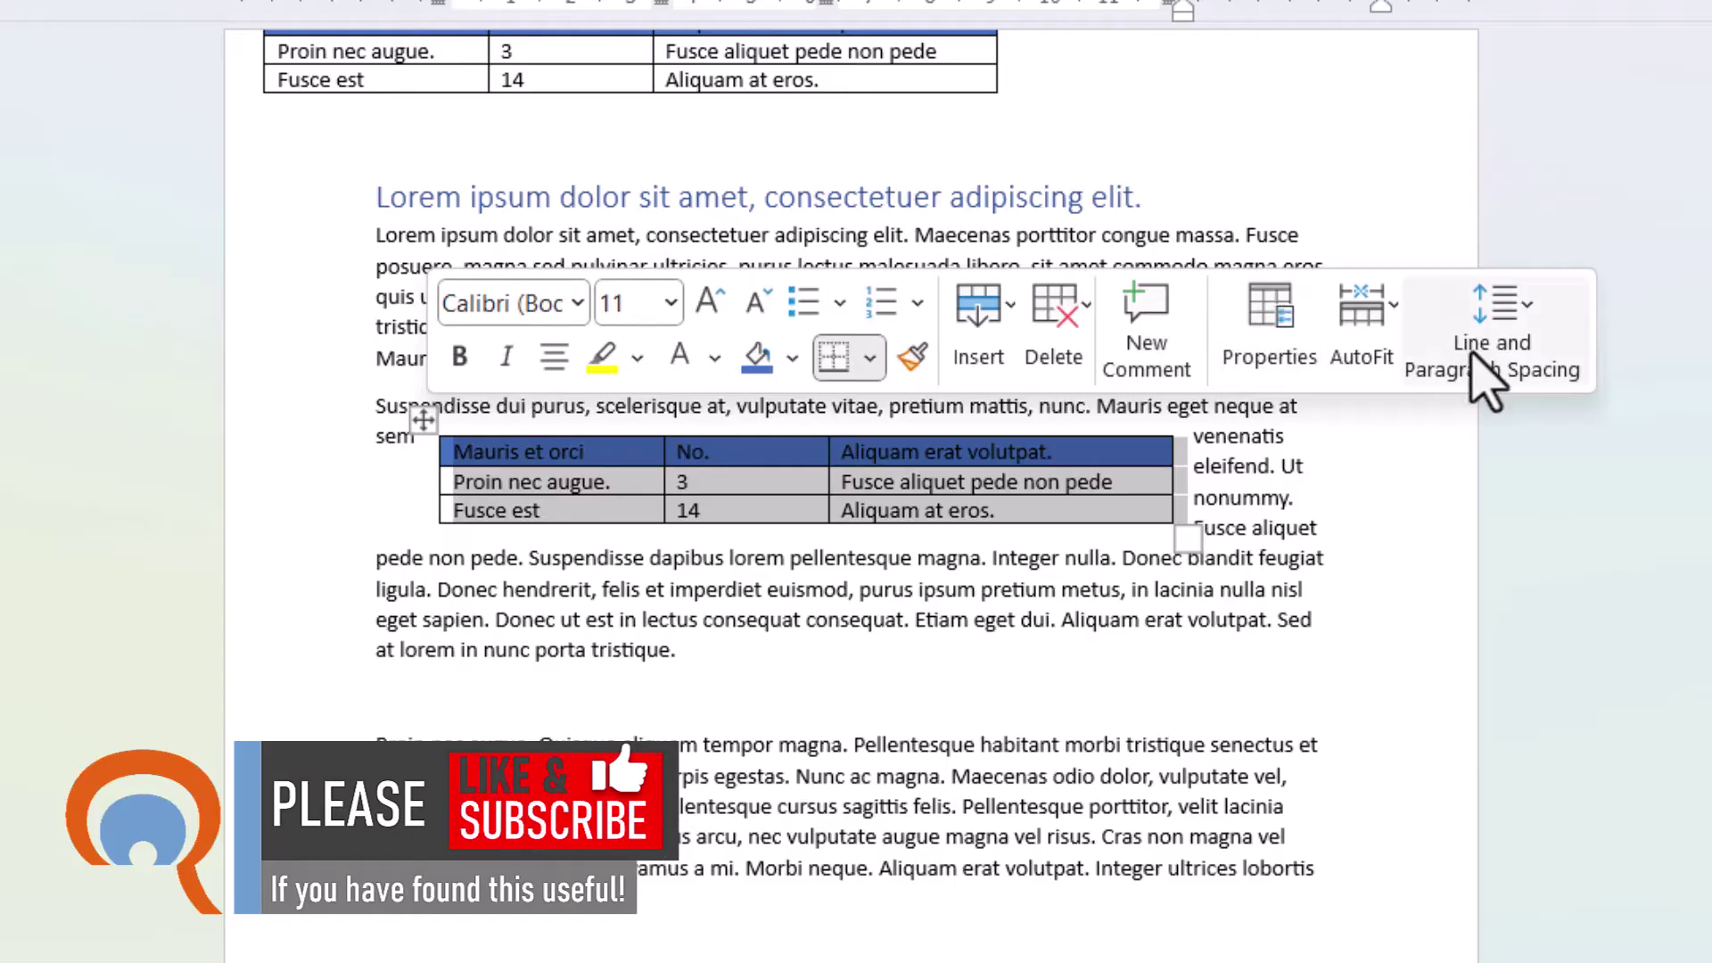
pyautogui.click(1282, 362)
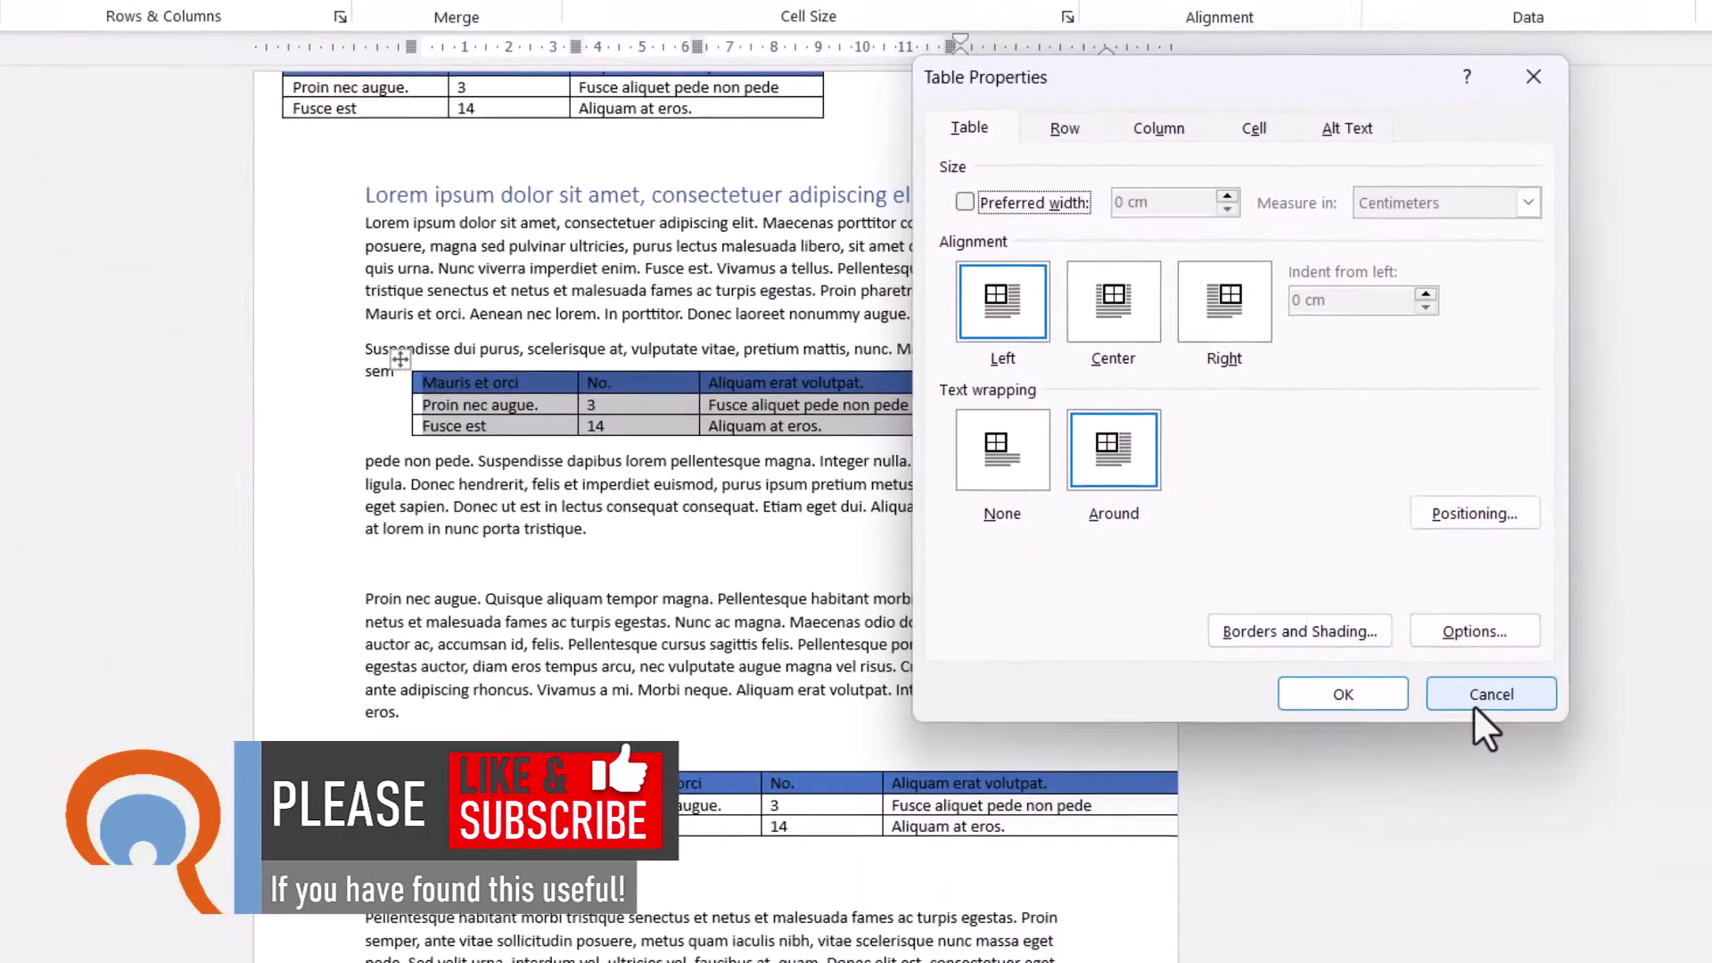
pyautogui.click(1469, 693)
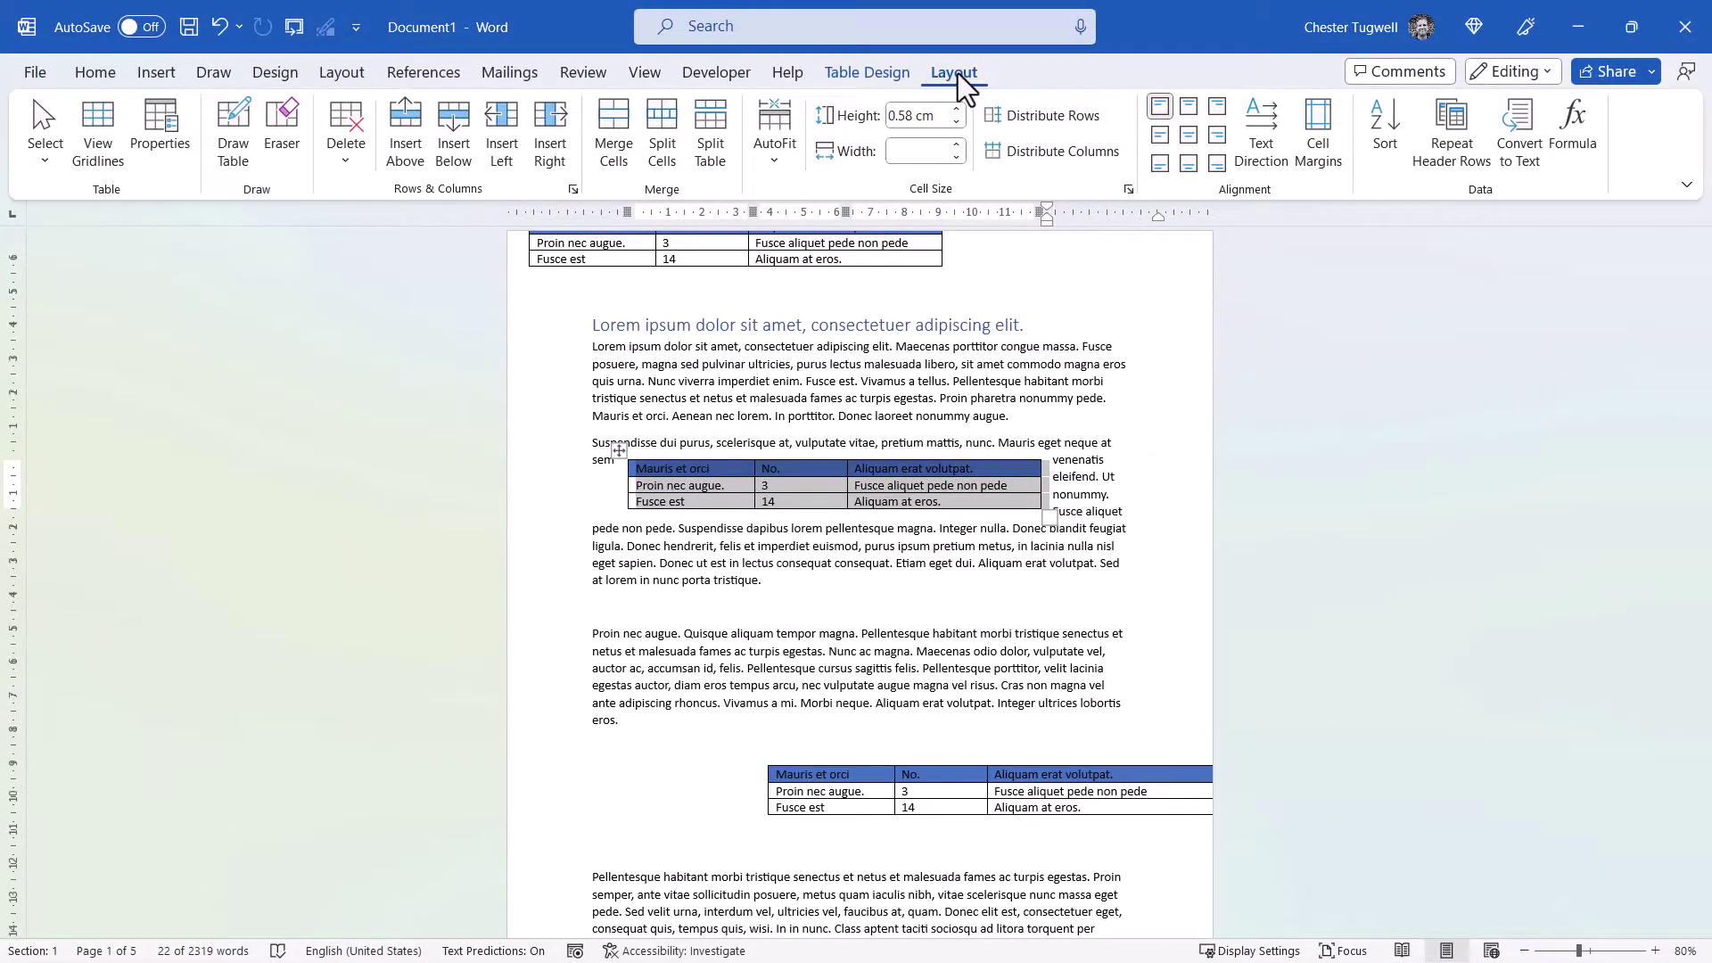
pyautogui.click(174, 136)
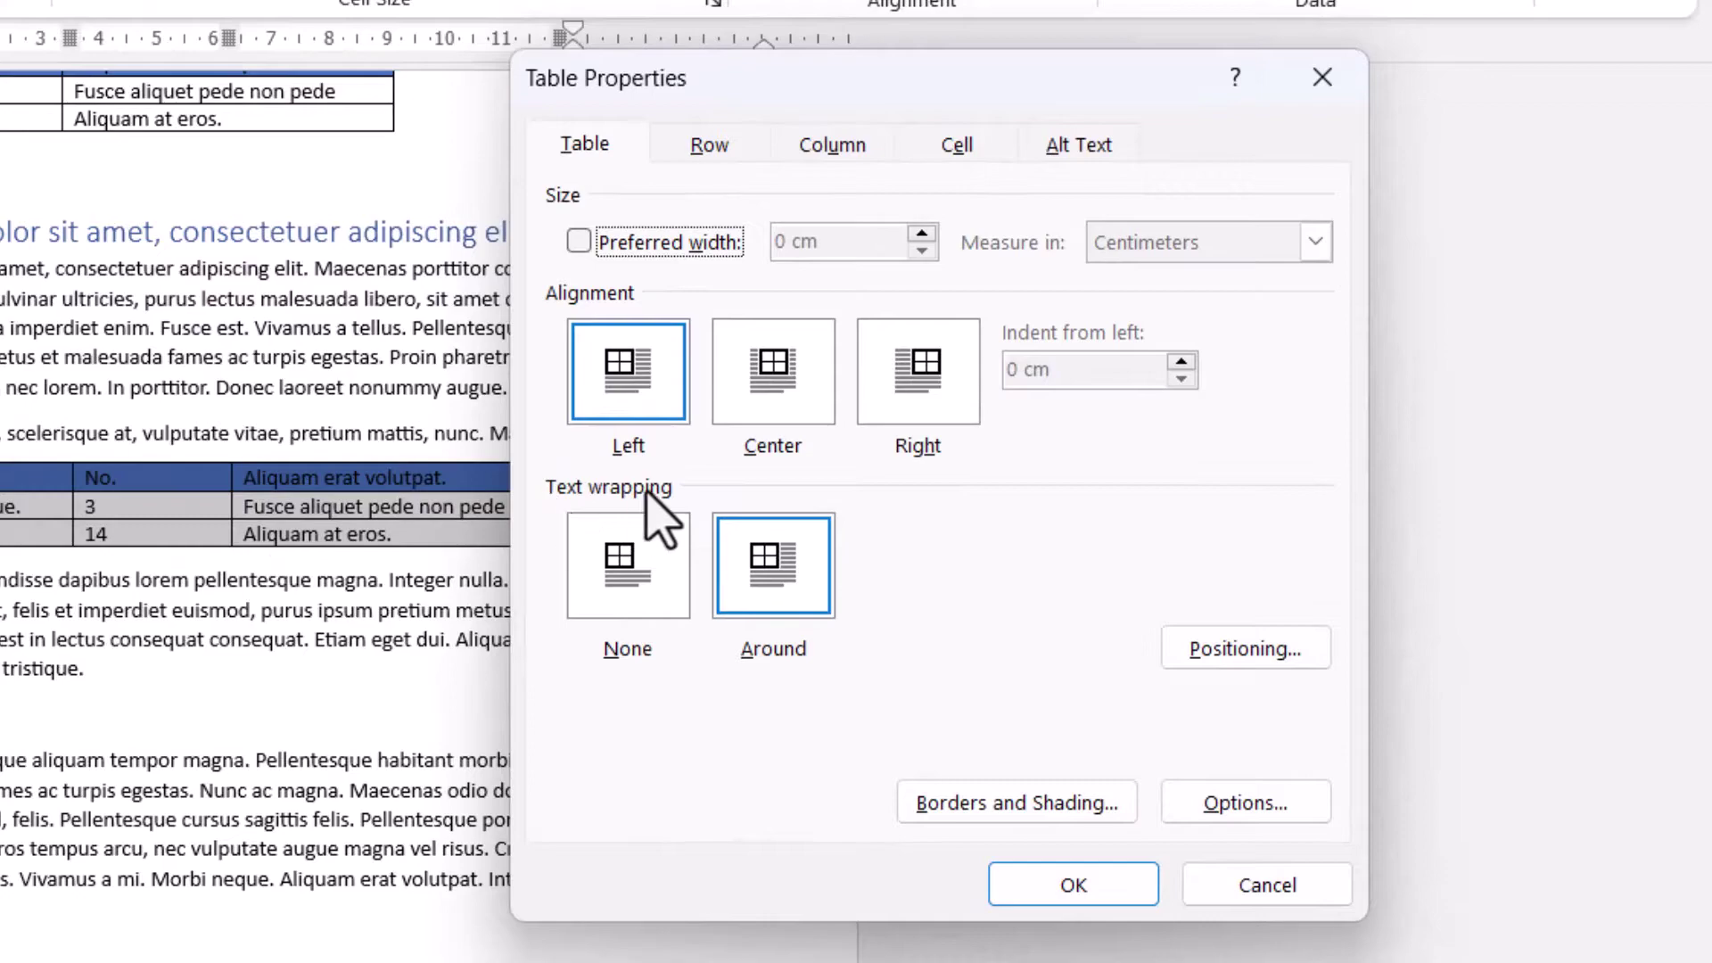
pyautogui.click(651, 606)
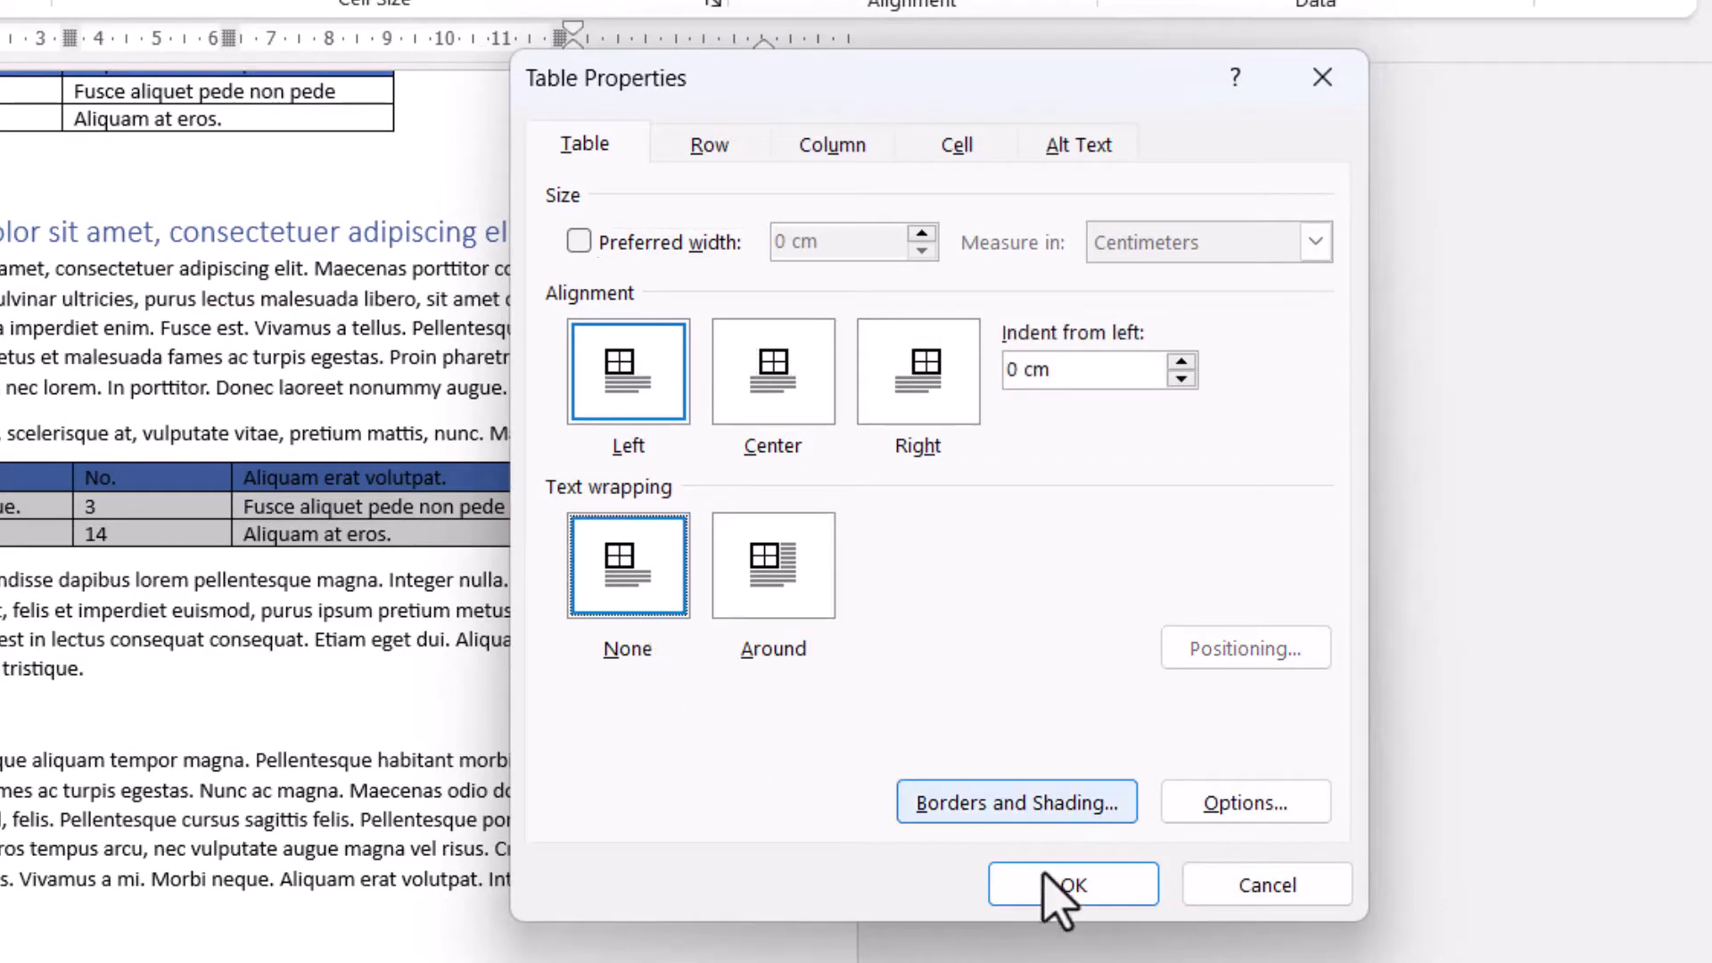
pyautogui.click(1070, 883)
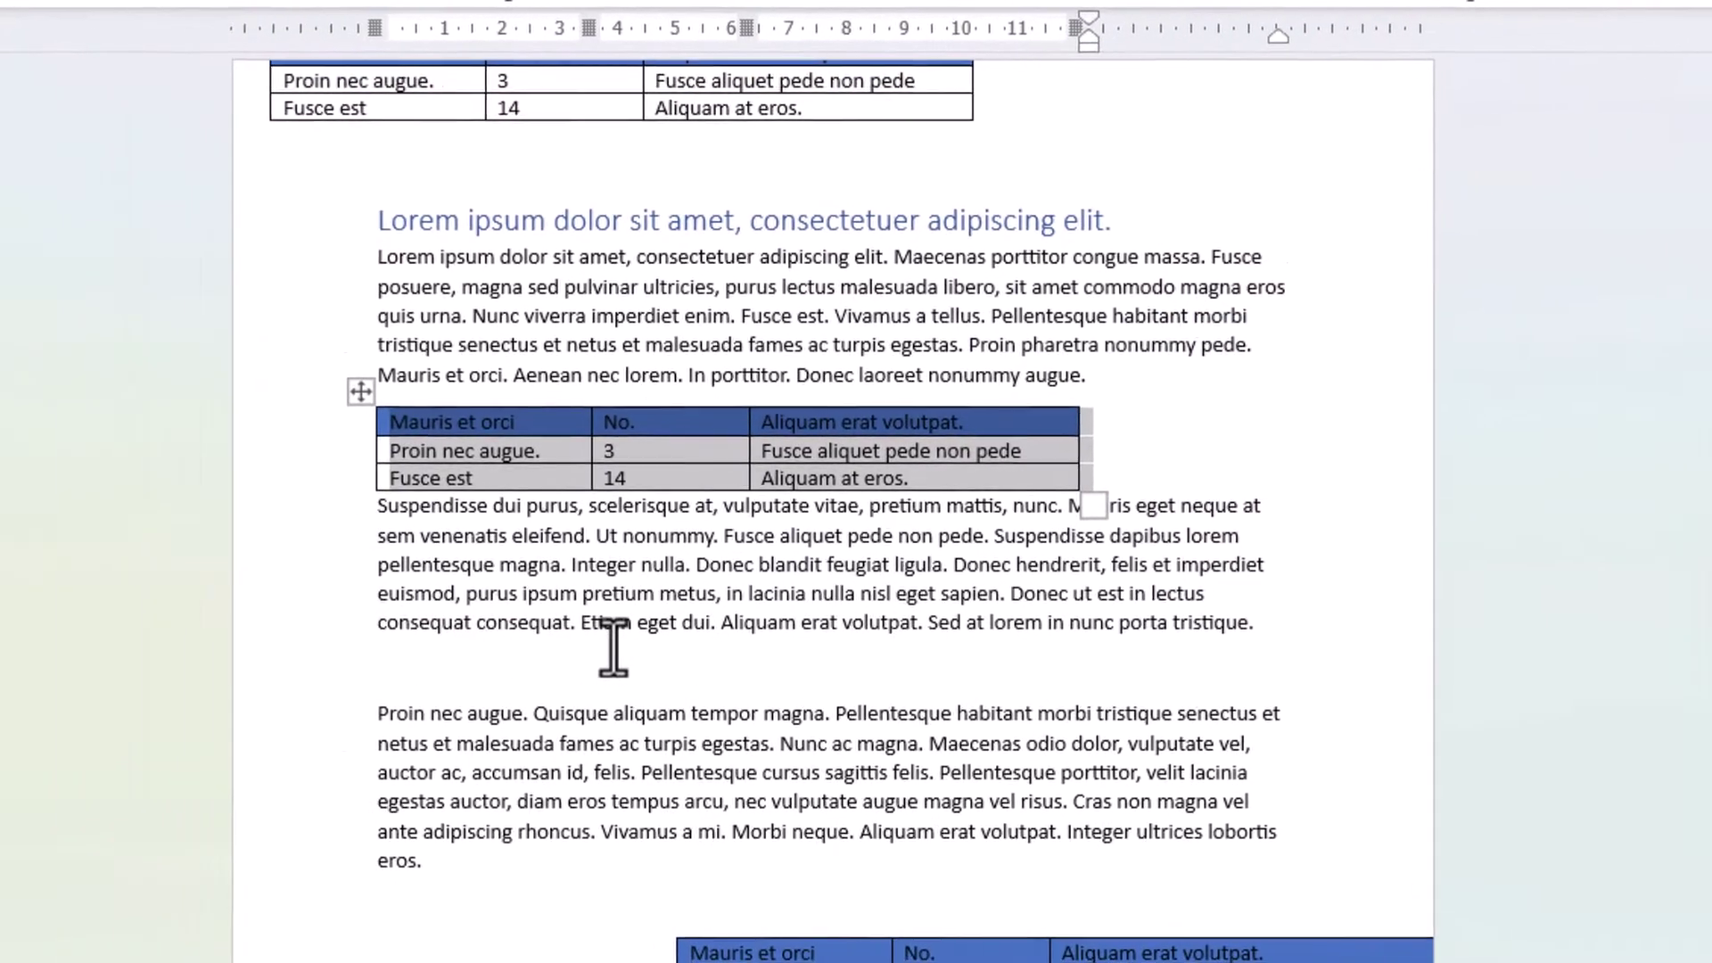
# Step: Alt-drag the table below the Suspendisse paragraph, letting the Proin text wrap beside it
pyautogui.press('alt')
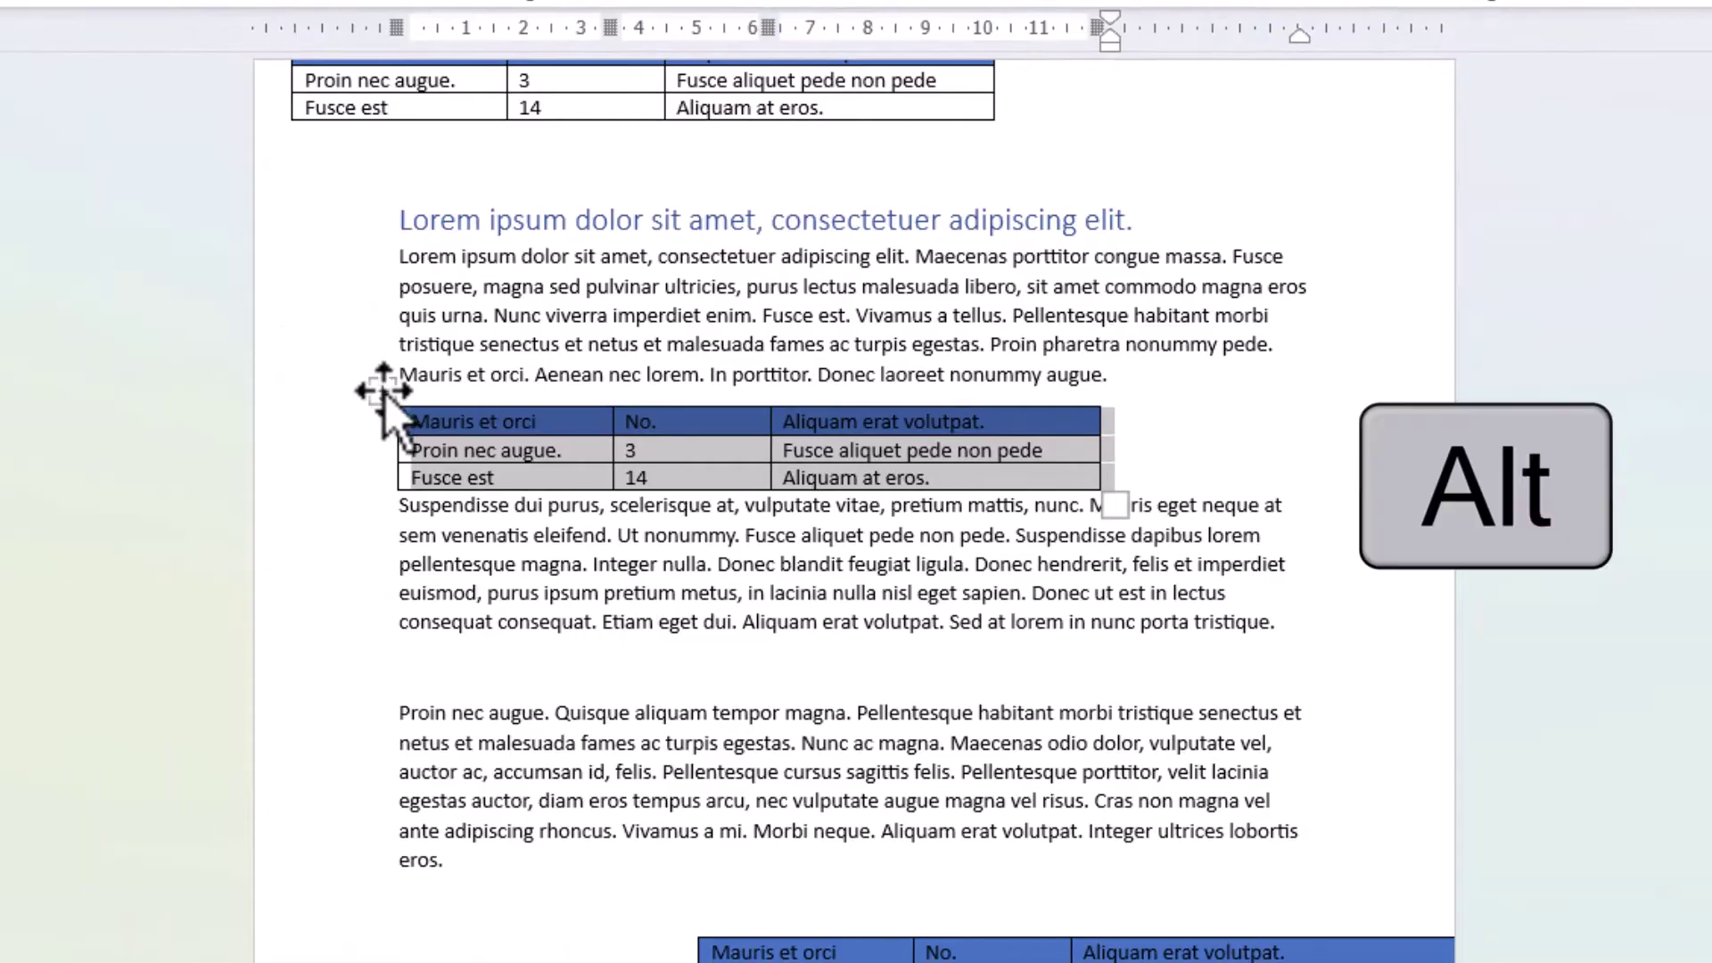
pyautogui.moveTo(394, 419); pyautogui.dragTo(423, 644)
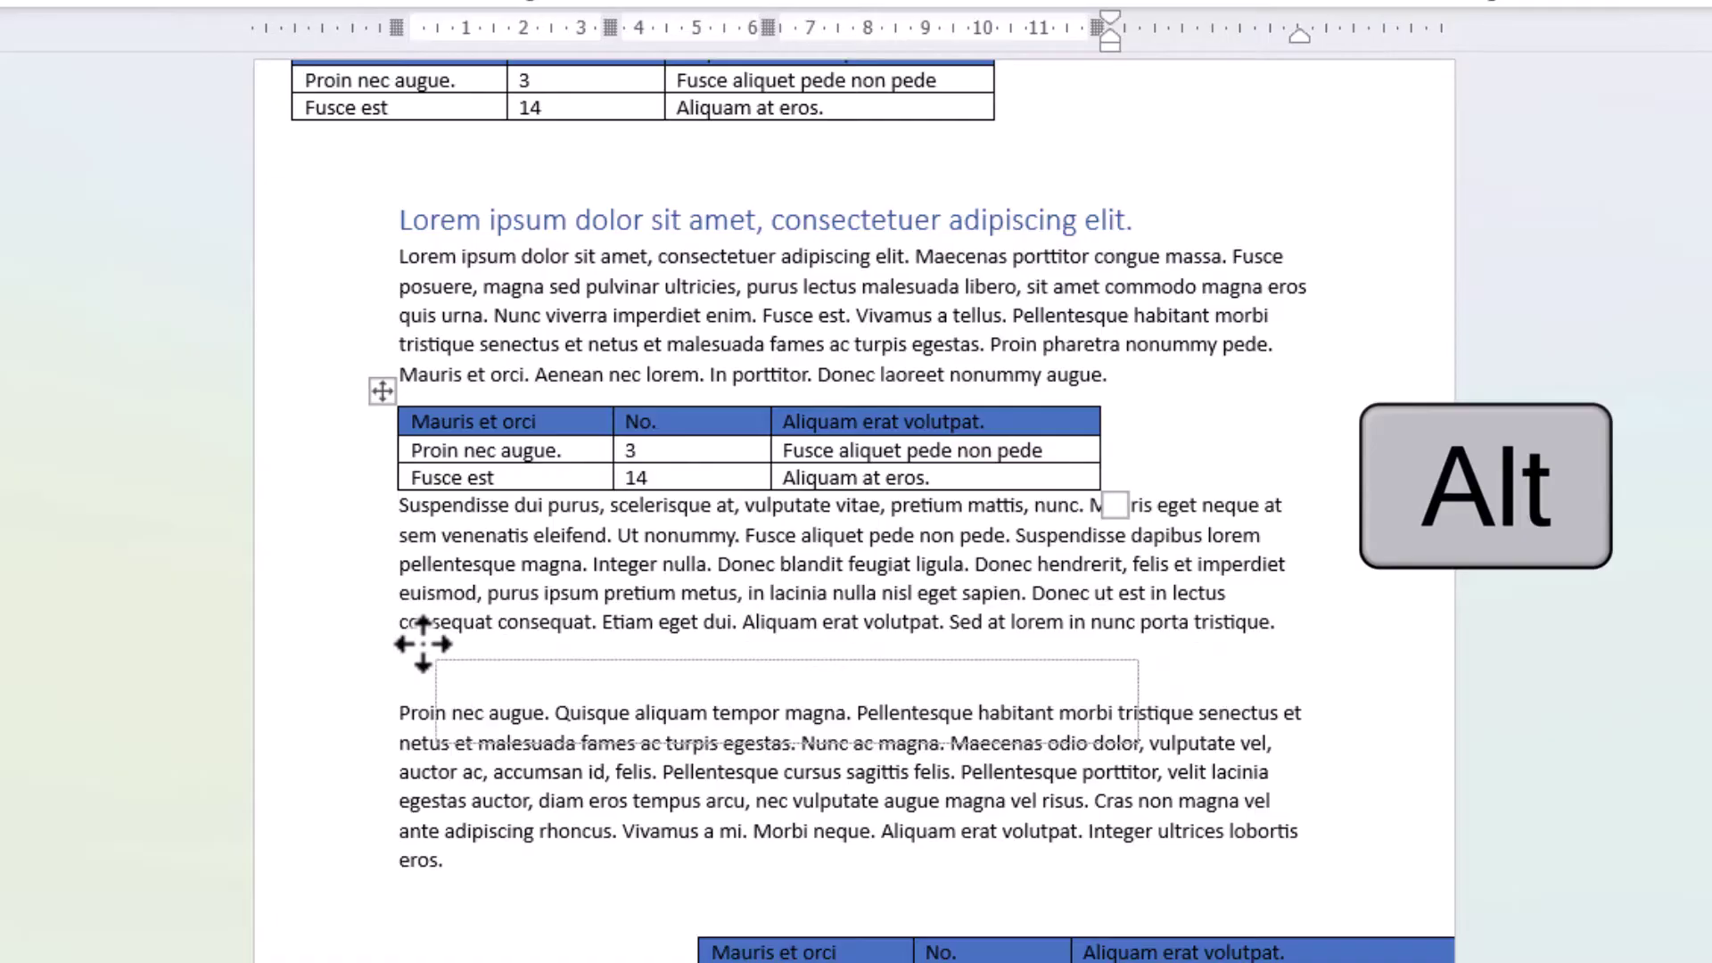
pyautogui.moveTo(422, 643); pyautogui.dragTo(422, 644)
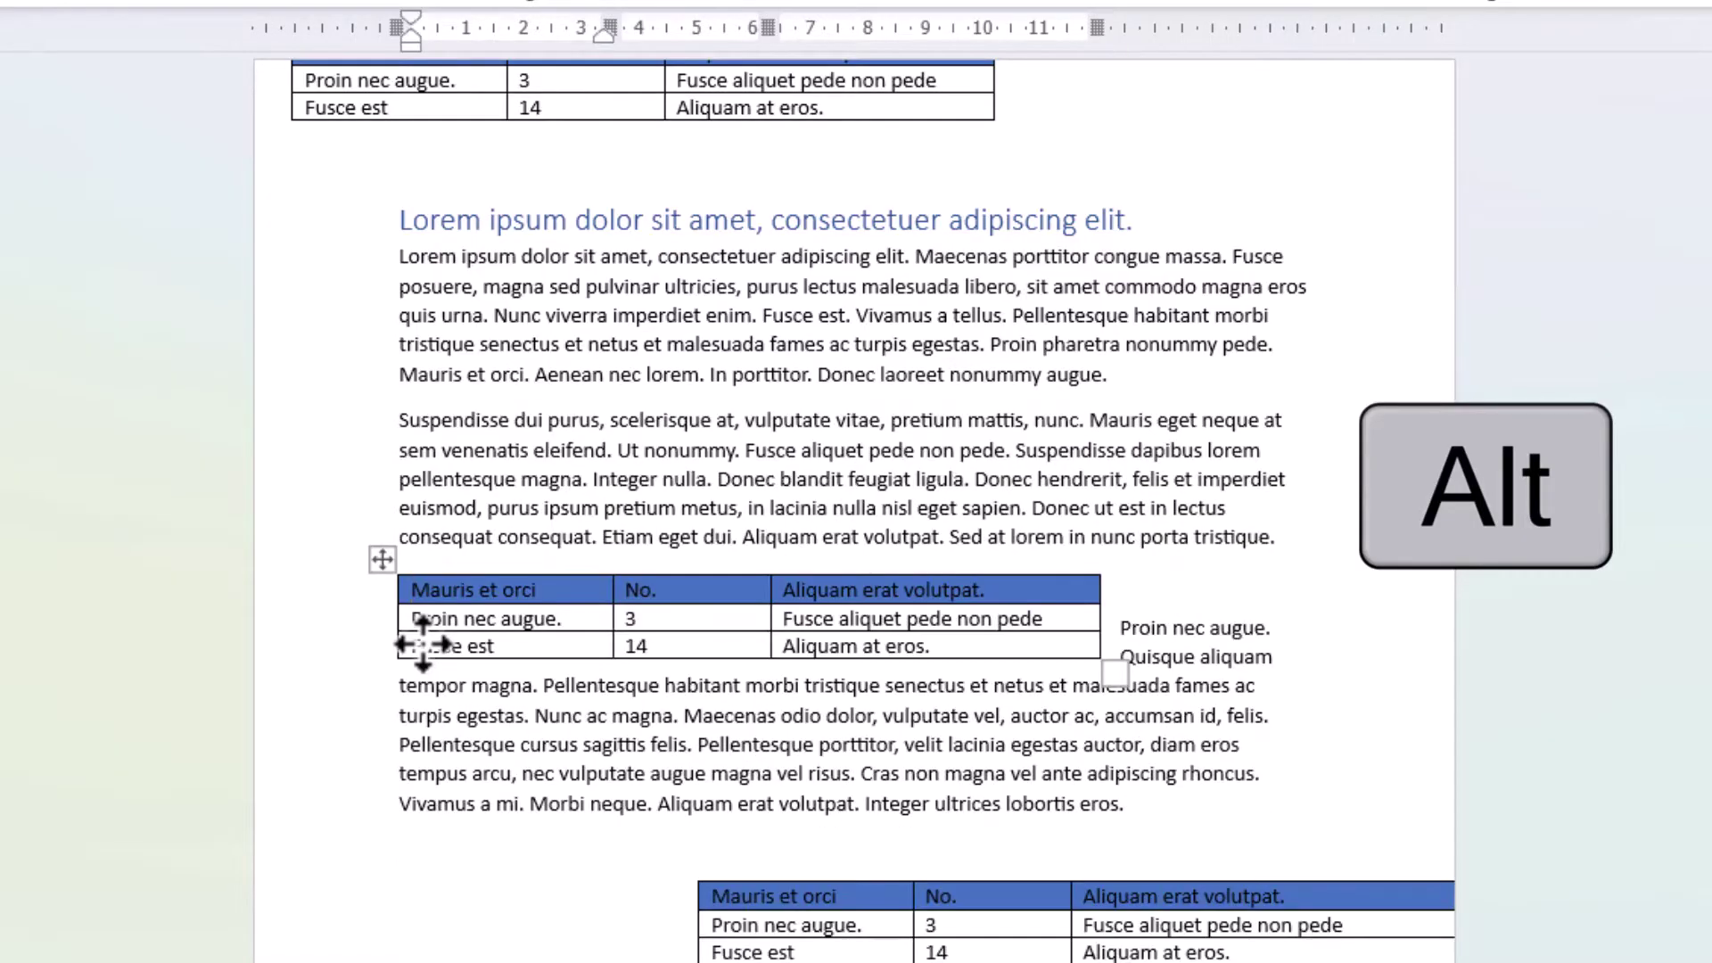
pyautogui.moveTo(385, 564)
pyautogui.mouseDown()
pyautogui.moveTo(512, 436)
pyautogui.moveTo(424, 429)
pyautogui.moveTo(535, 431)
pyautogui.moveTo(467, 478)
pyautogui.moveTo(553, 705)
pyautogui.moveTo(492, 700)
pyautogui.moveTo(388, 557)
pyautogui.mouseUp()
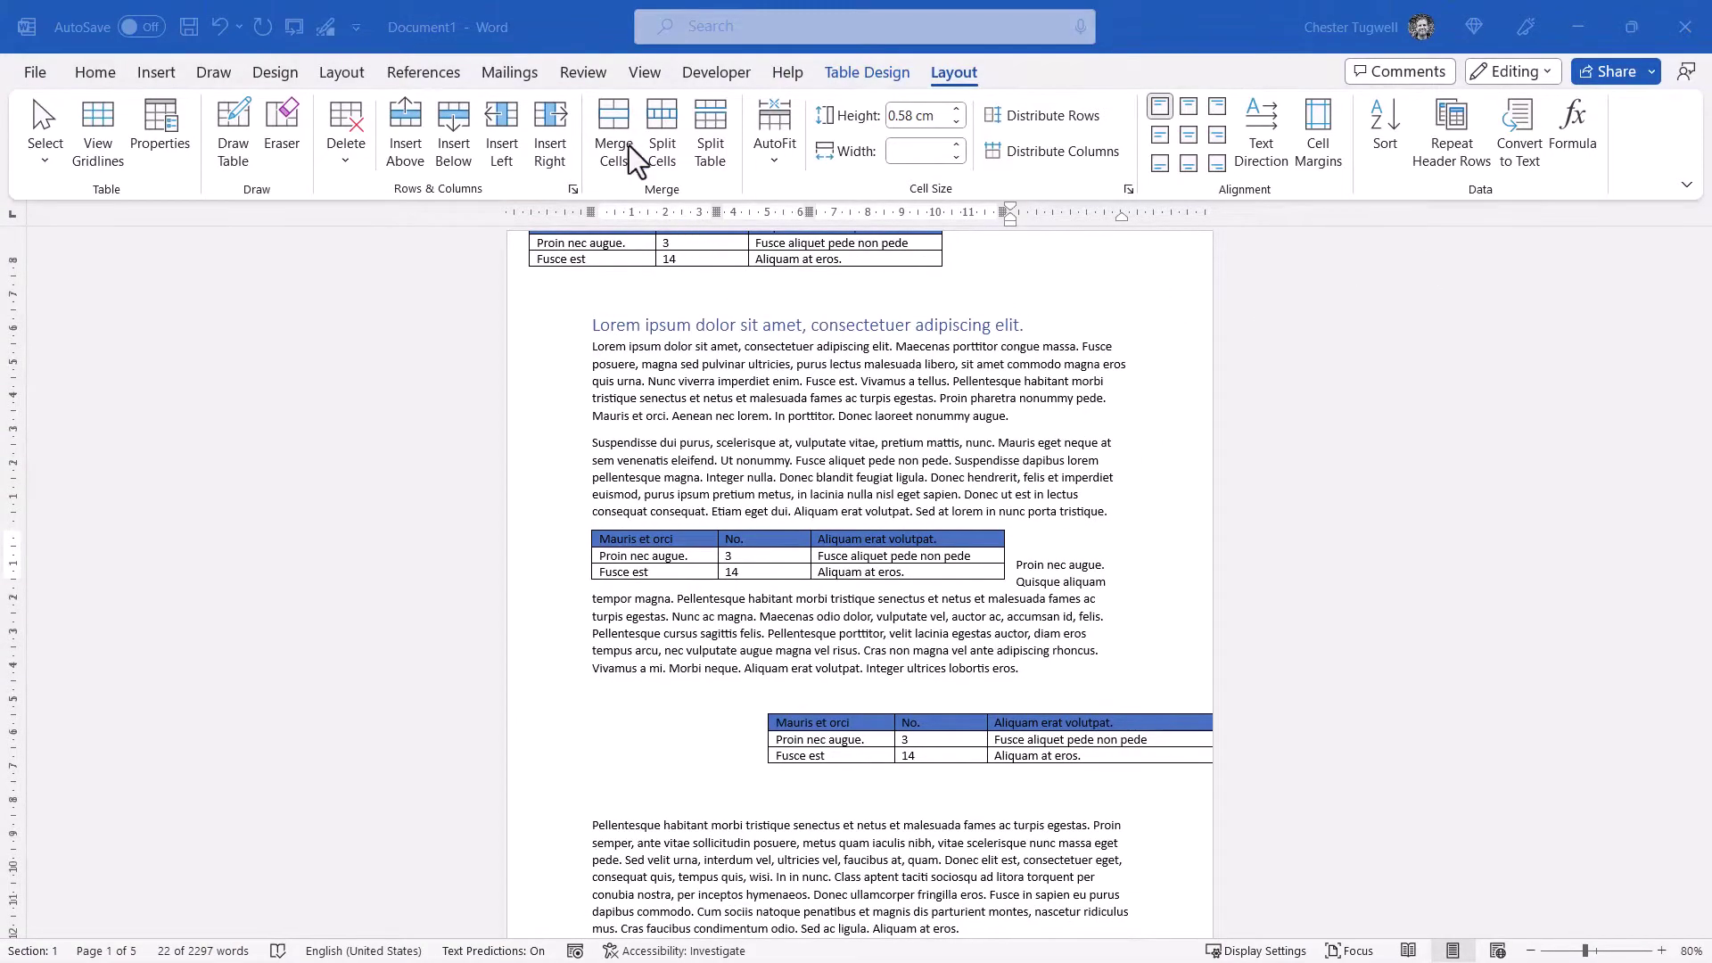
pyautogui.click(642, 74)
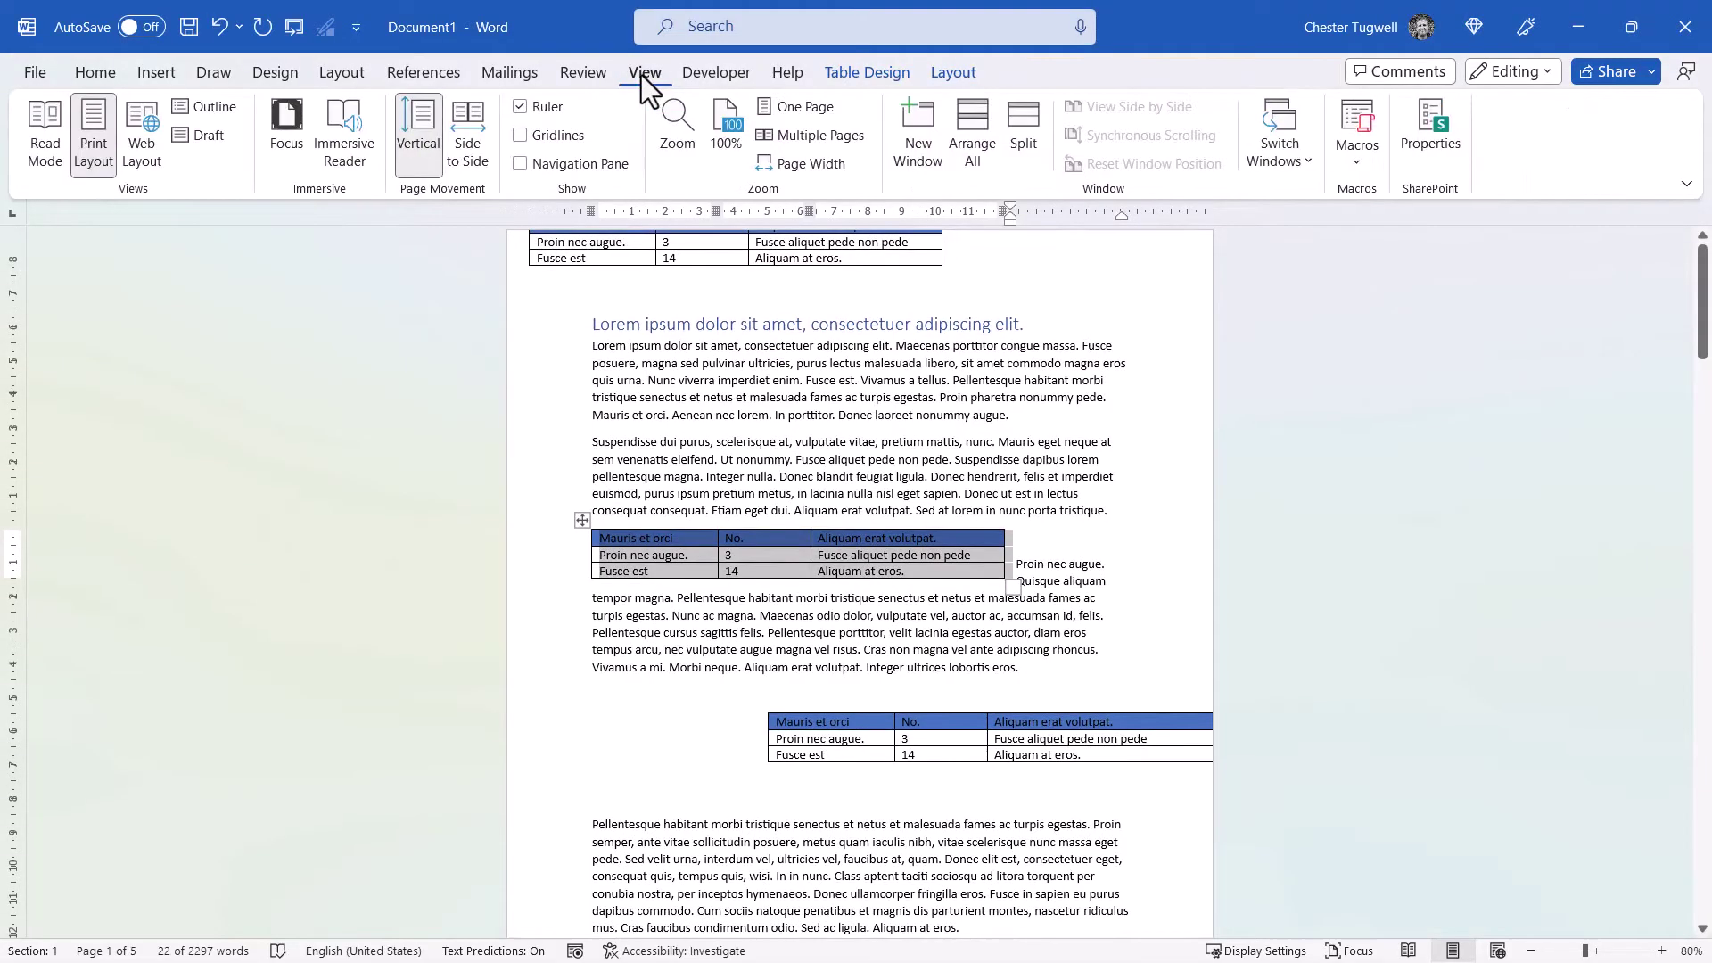
pyautogui.click(521, 136)
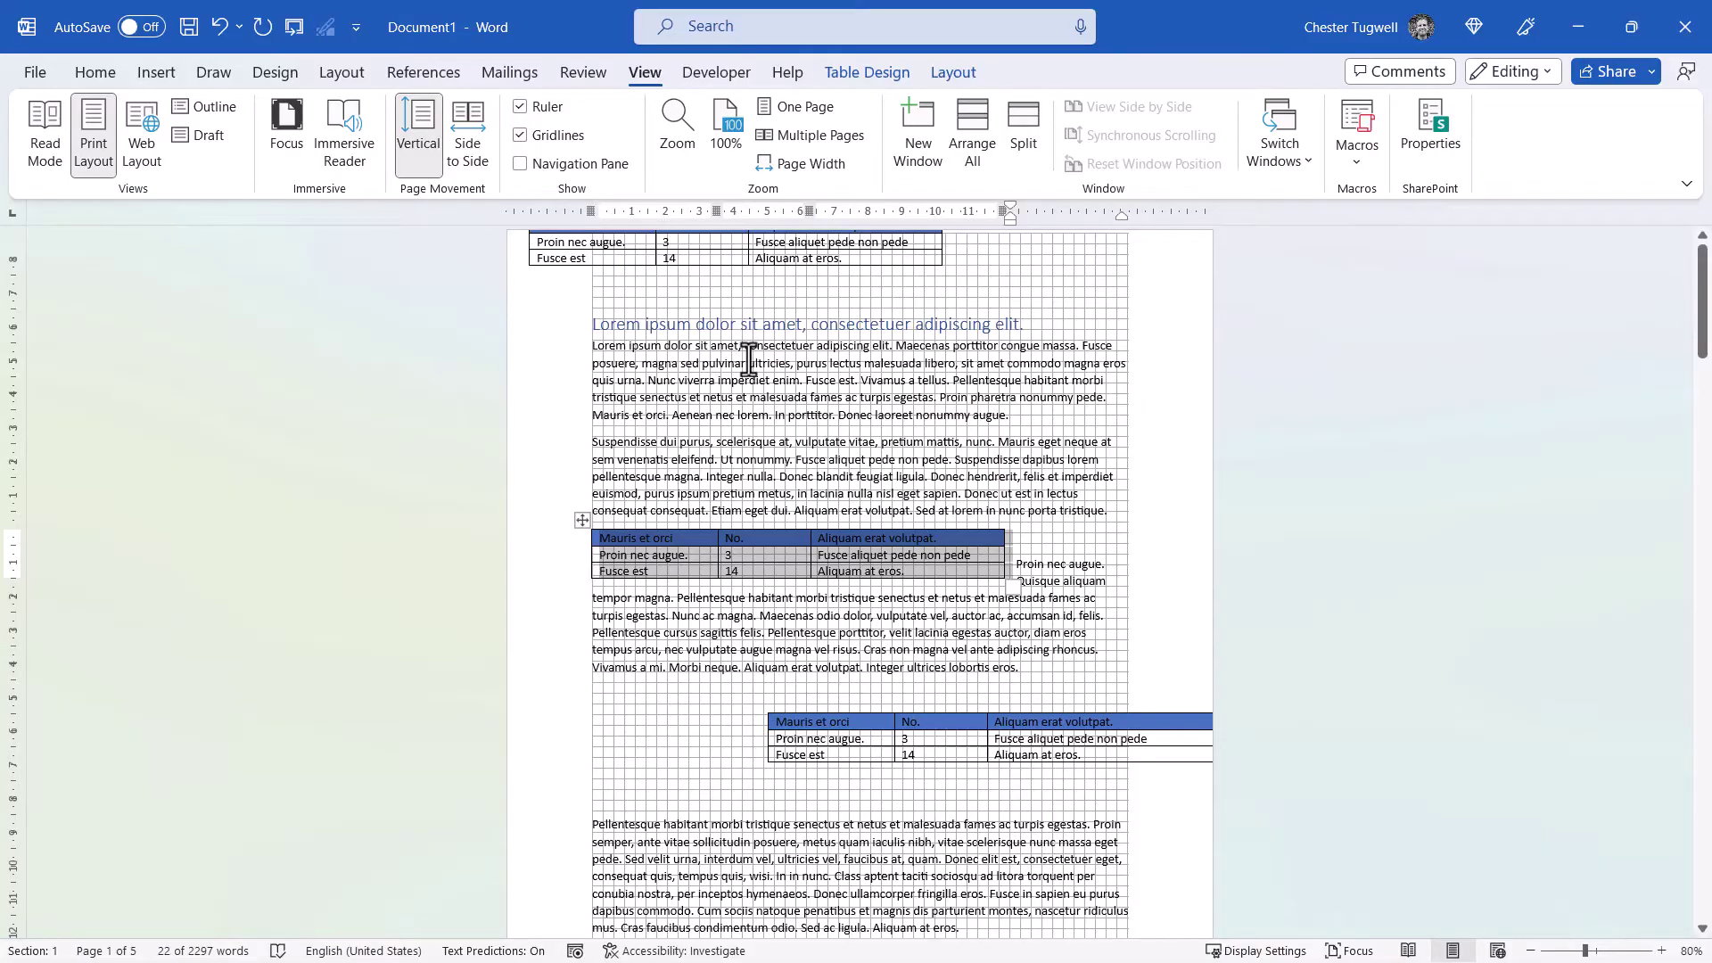
pyautogui.click(520, 135)
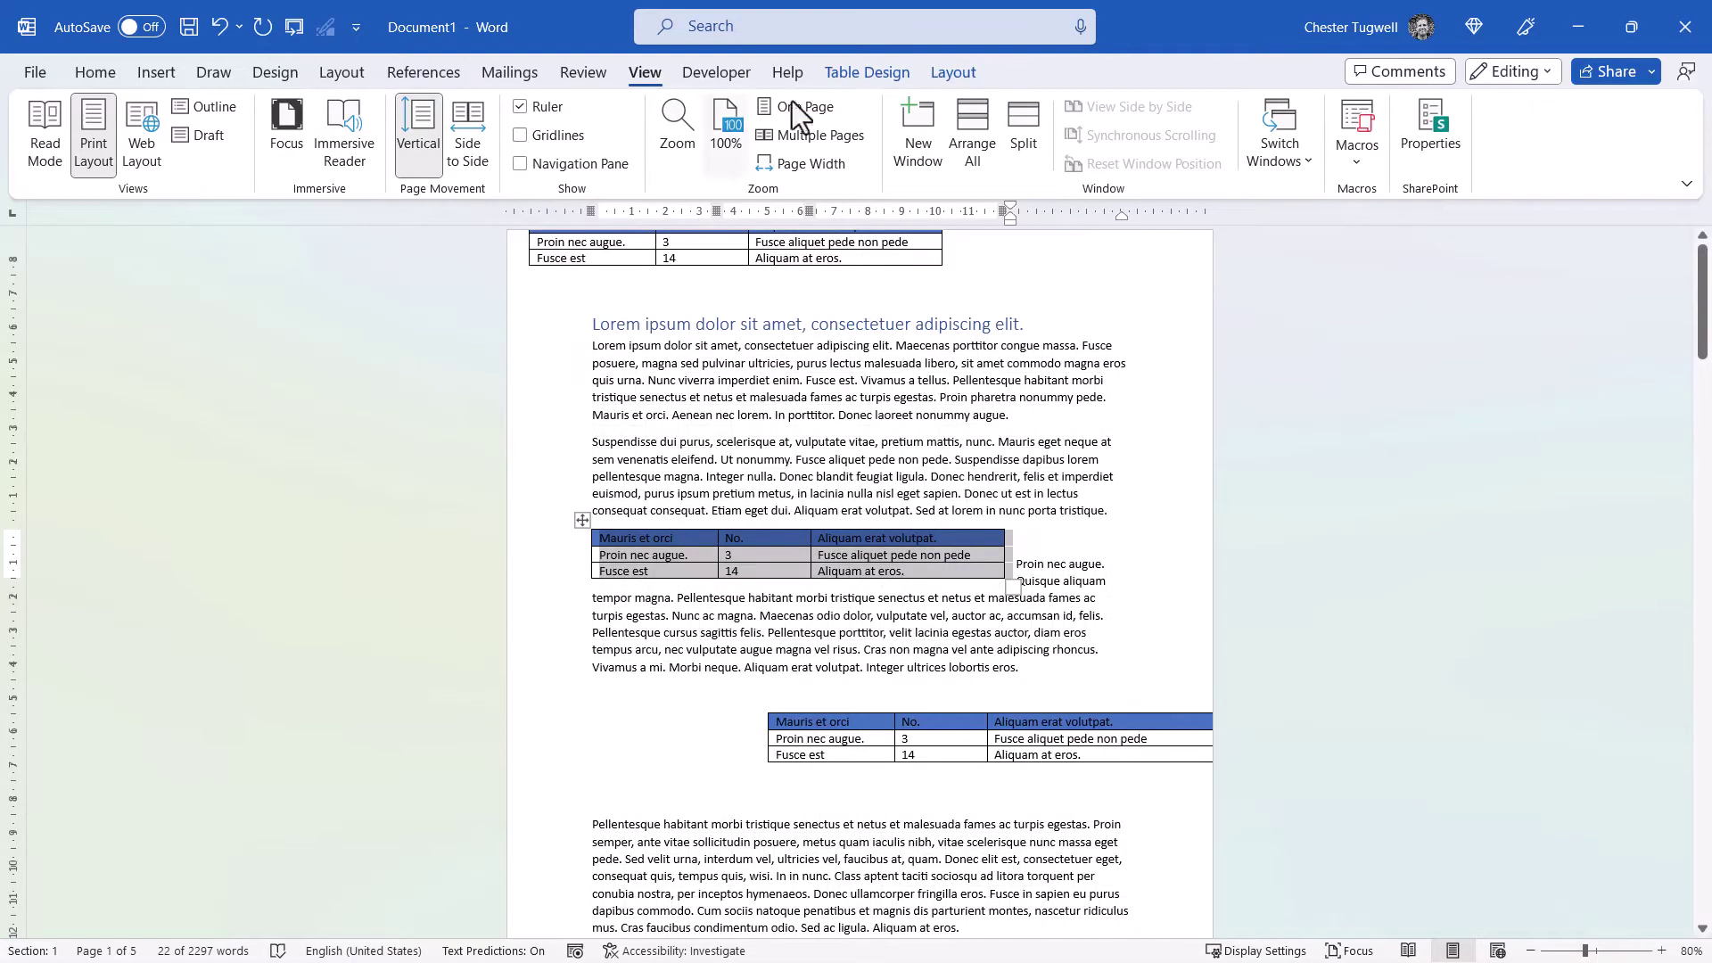
pyautogui.click(954, 72)
pyautogui.click(599, 608)
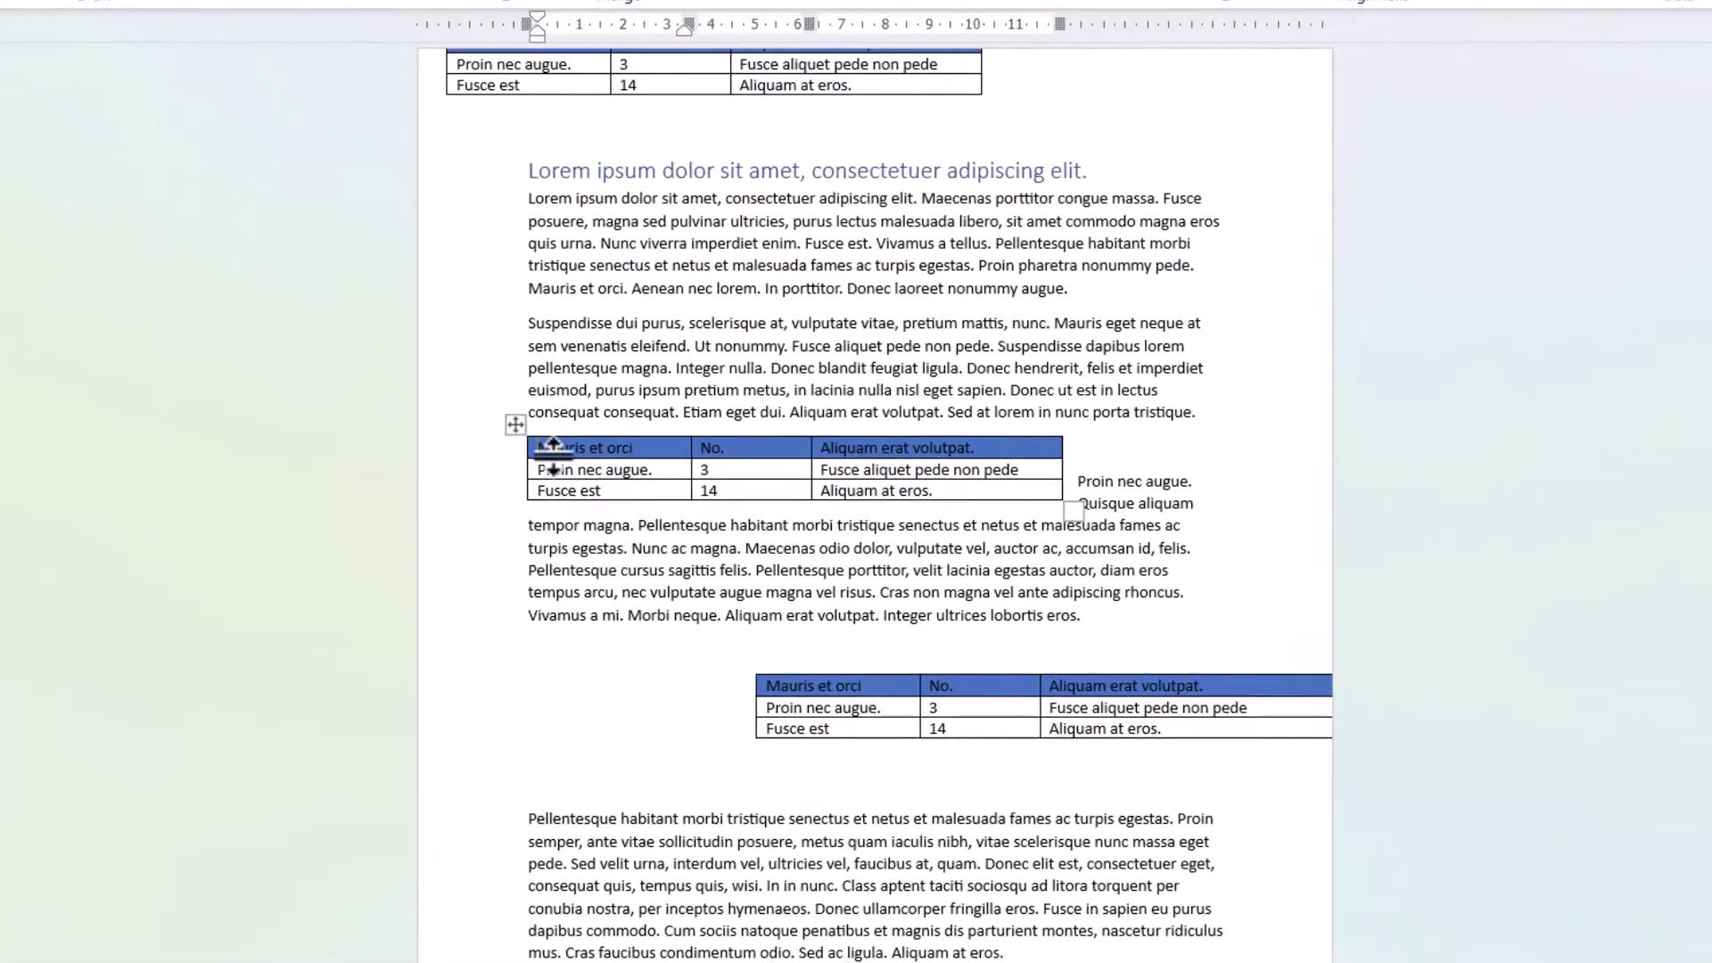
# Step: Shift the middle table with Shift+Alt+Up/Down until it sits under the Suspendisse dui purus paragraph
pyautogui.click(517, 417)
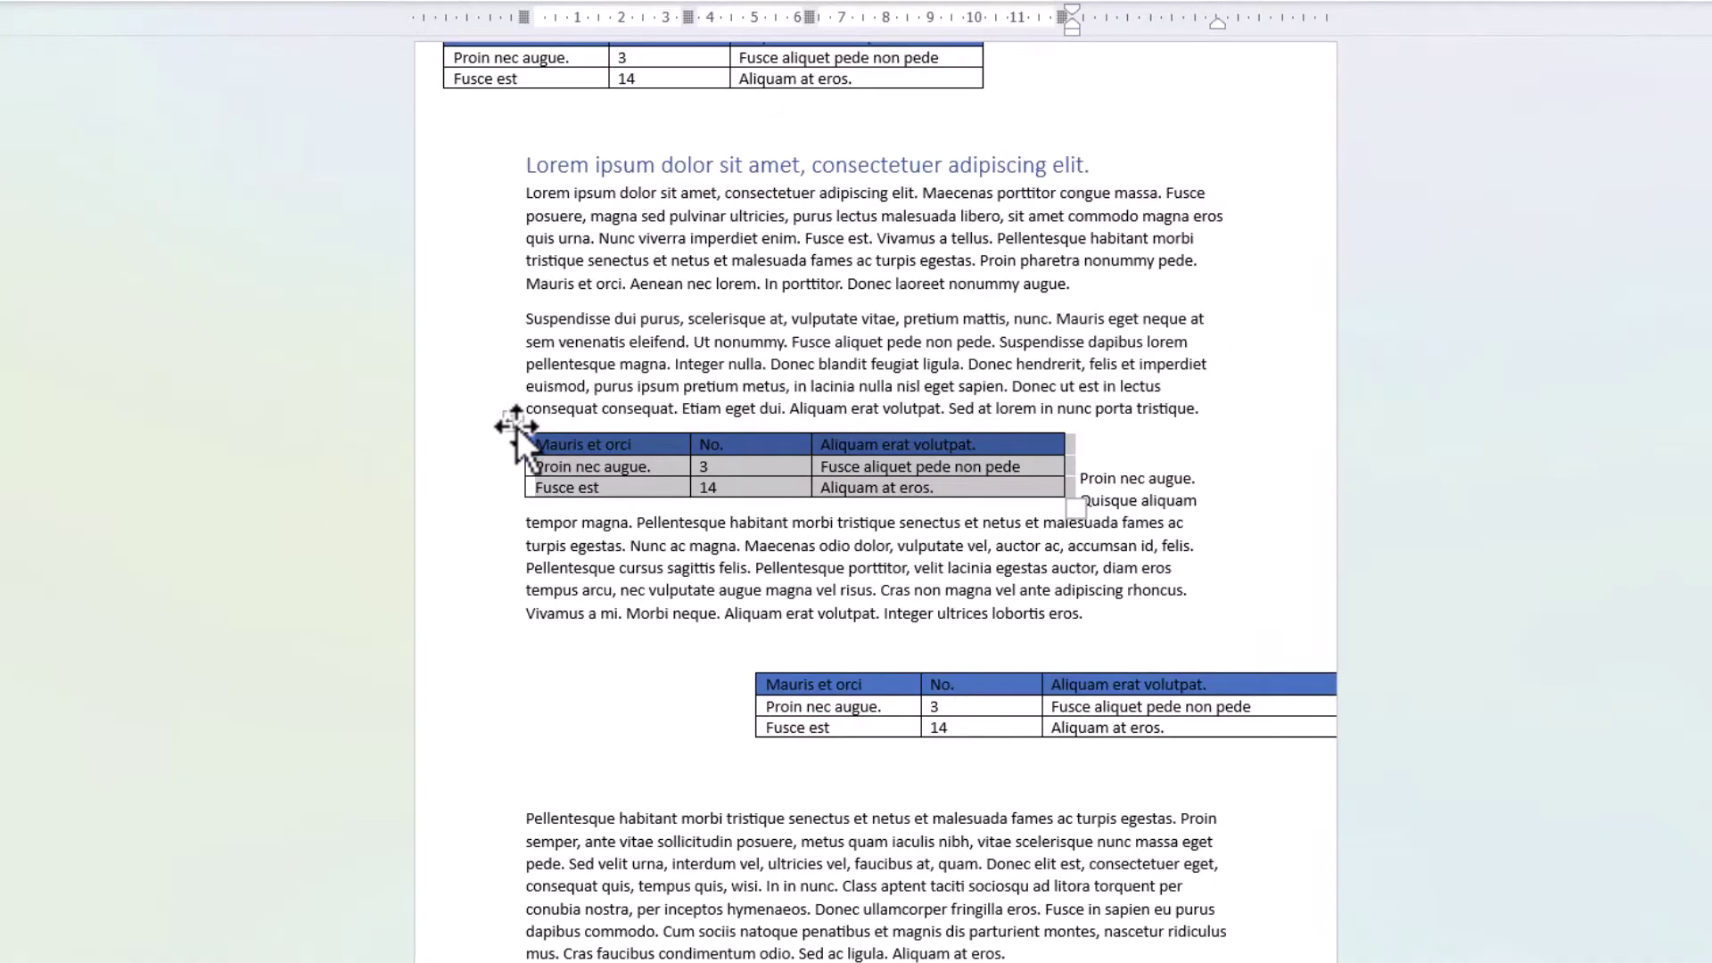
pyautogui.hotkey('shift', 'alt', 'Up')
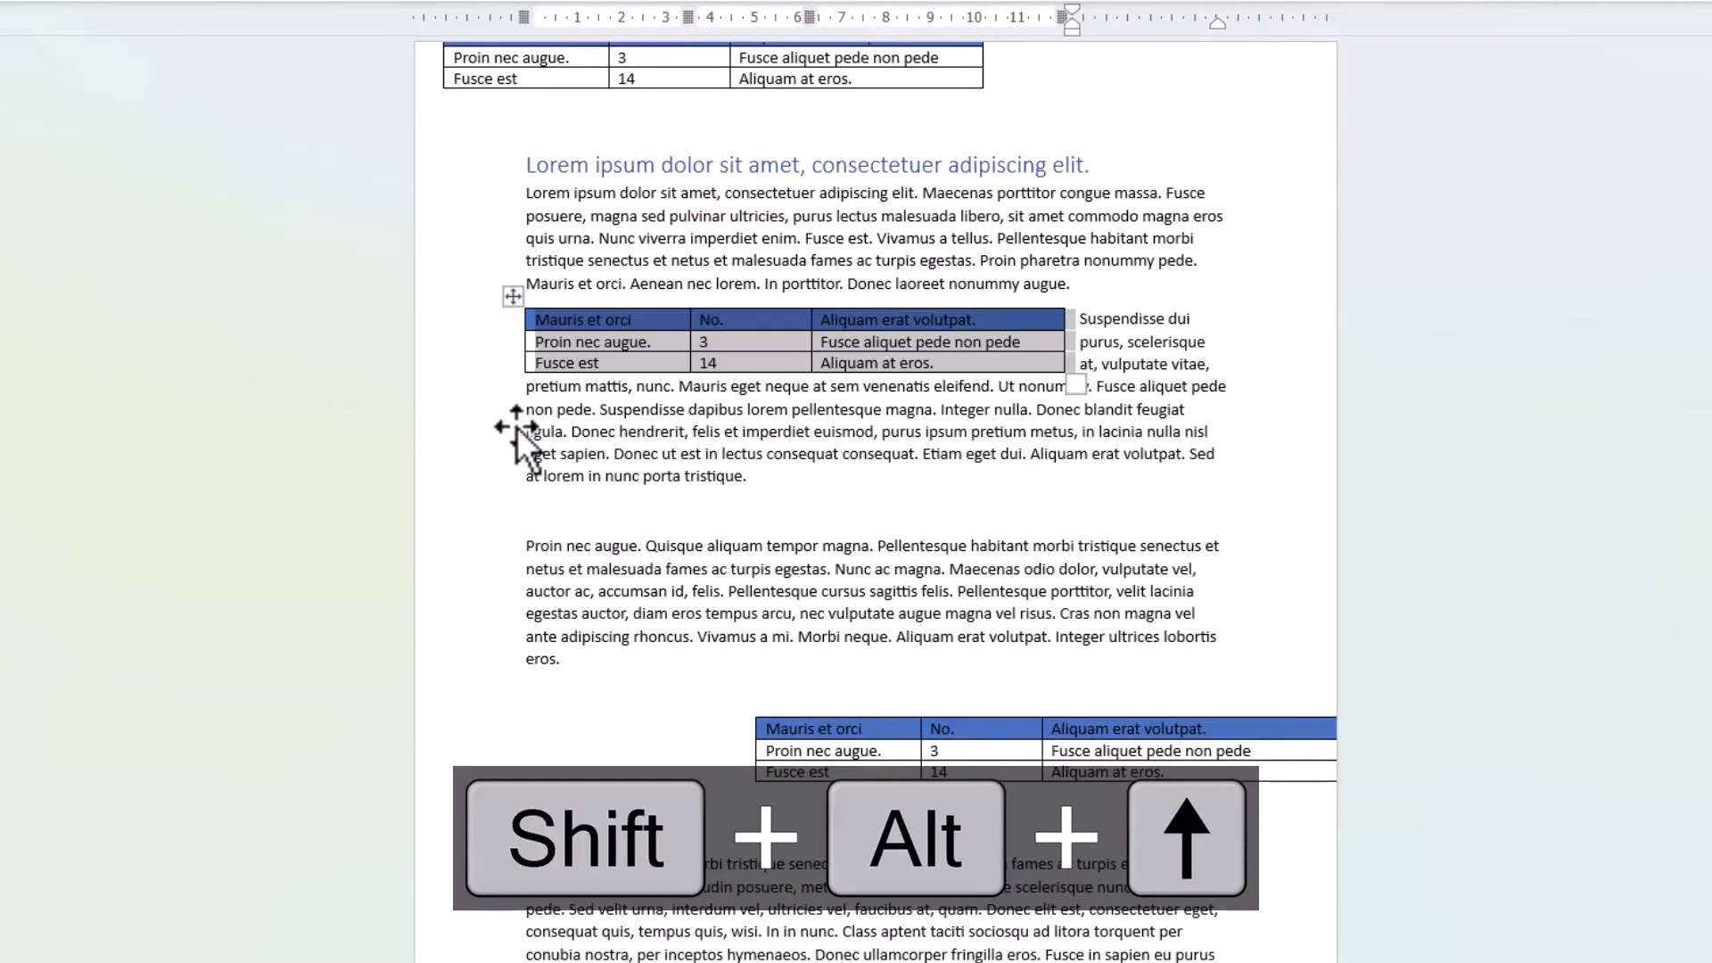
pyautogui.hotkey('shift', 'alt', 'Down')
pyautogui.hotkey('shift', 'alt', 'Down')
pyautogui.hotkey('shift', 'alt', 'Down')
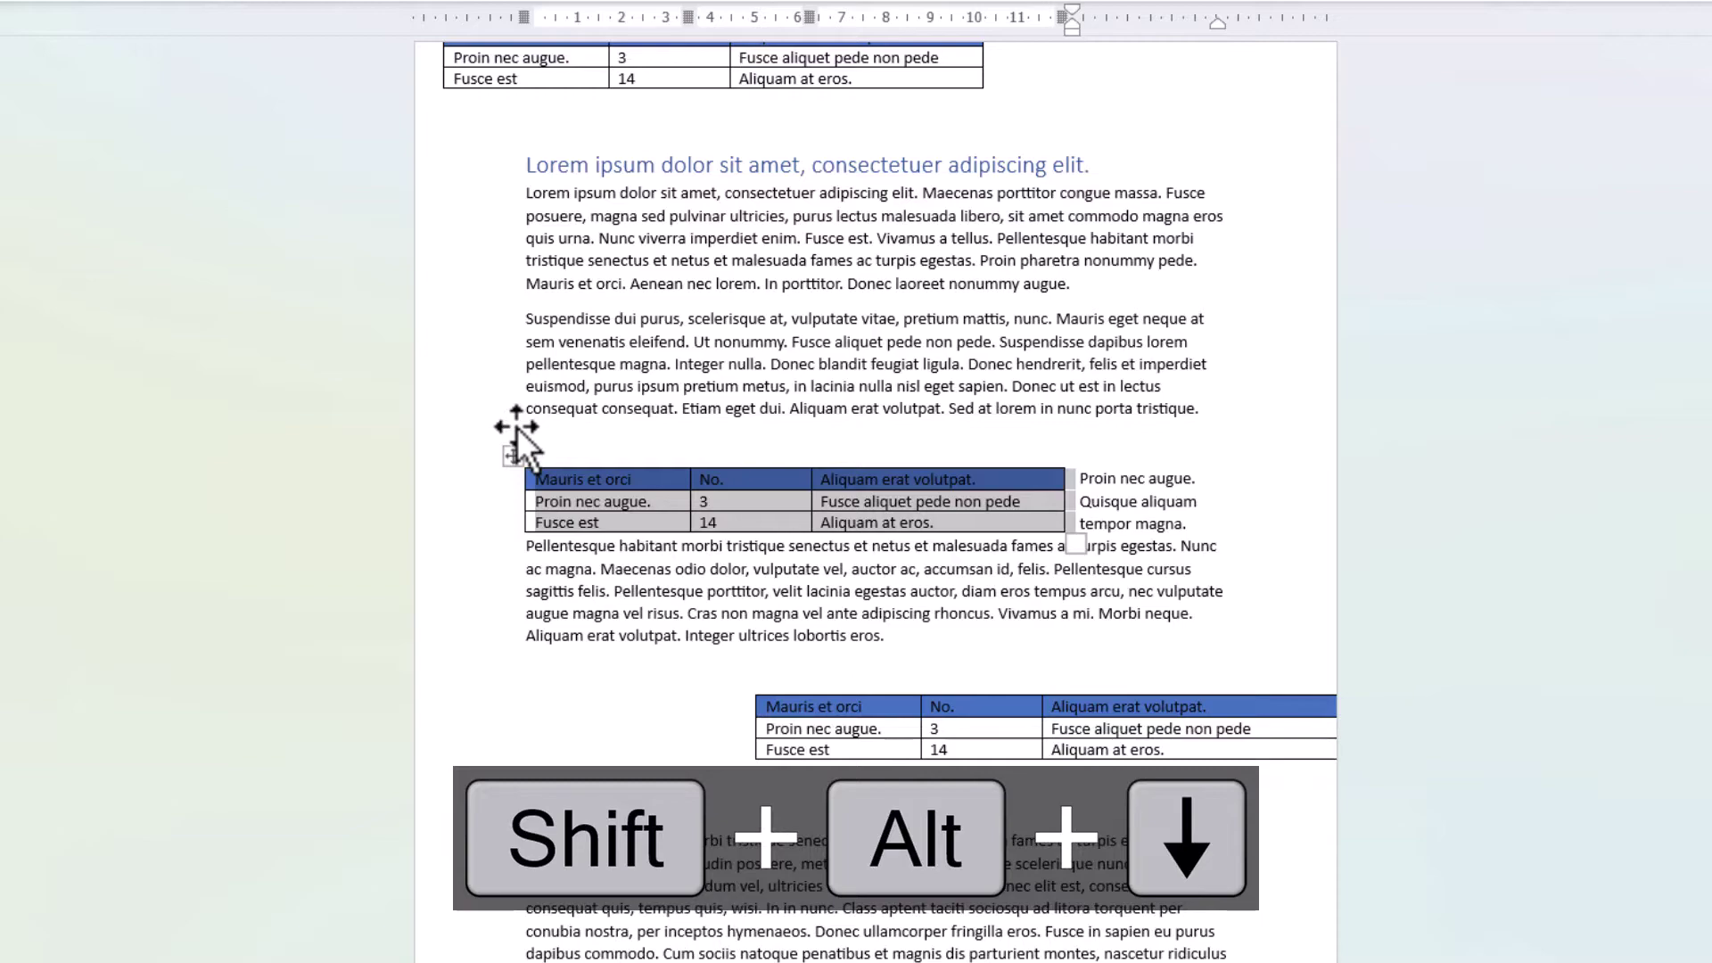
pyautogui.hotkey('shift', 'alt', 'Down')
pyautogui.hotkey('shift', 'alt', 'Up')
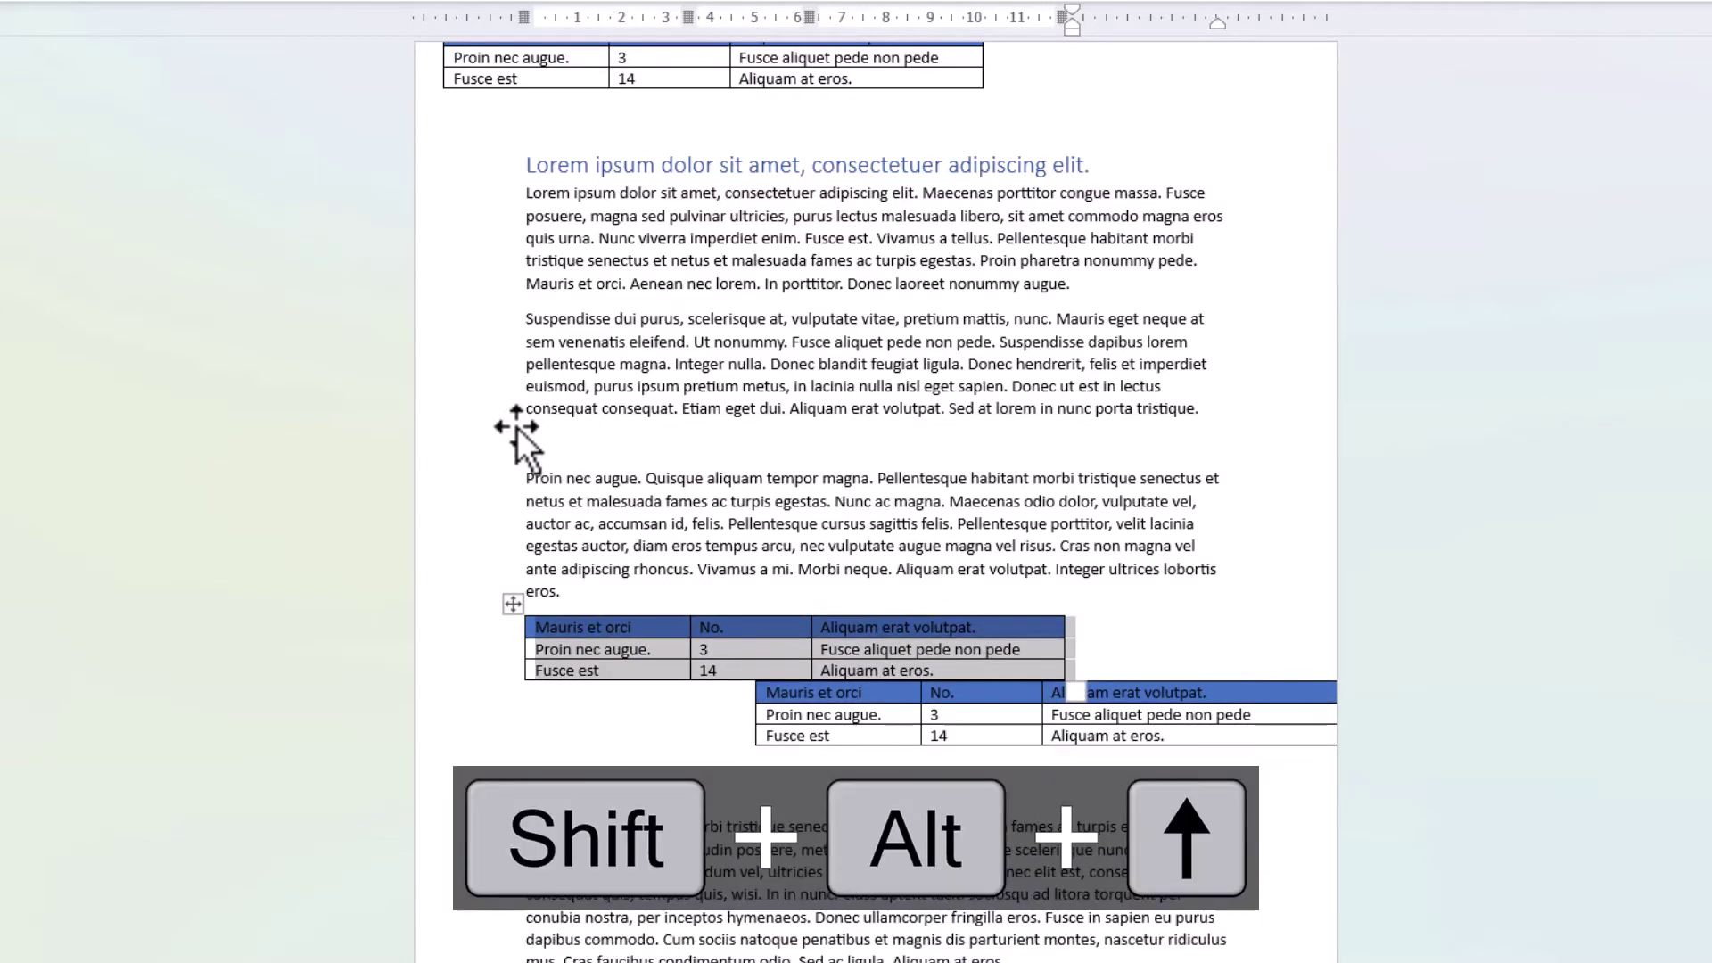
pyautogui.hotkey('shift', 'alt', 'Up')
pyautogui.hotkey('shift', 'alt', 'Up')
pyautogui.hotkey('shift', 'alt', 'Up')
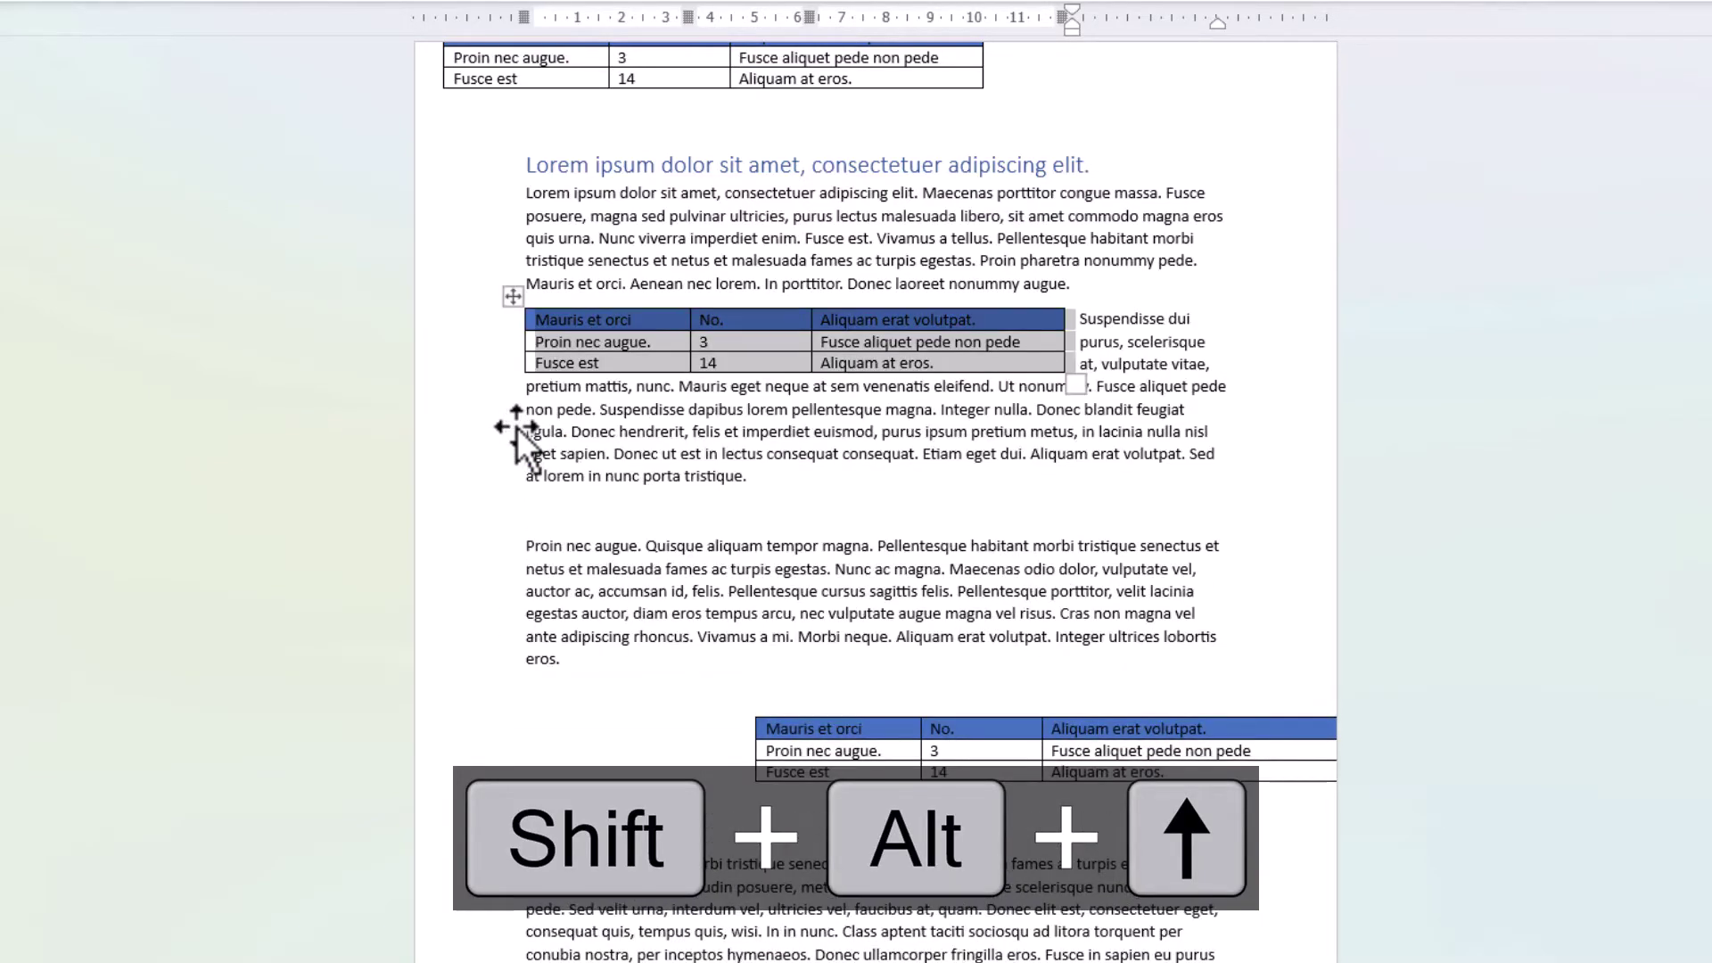
pyautogui.hotkey('shift', 'alt', 'Down')
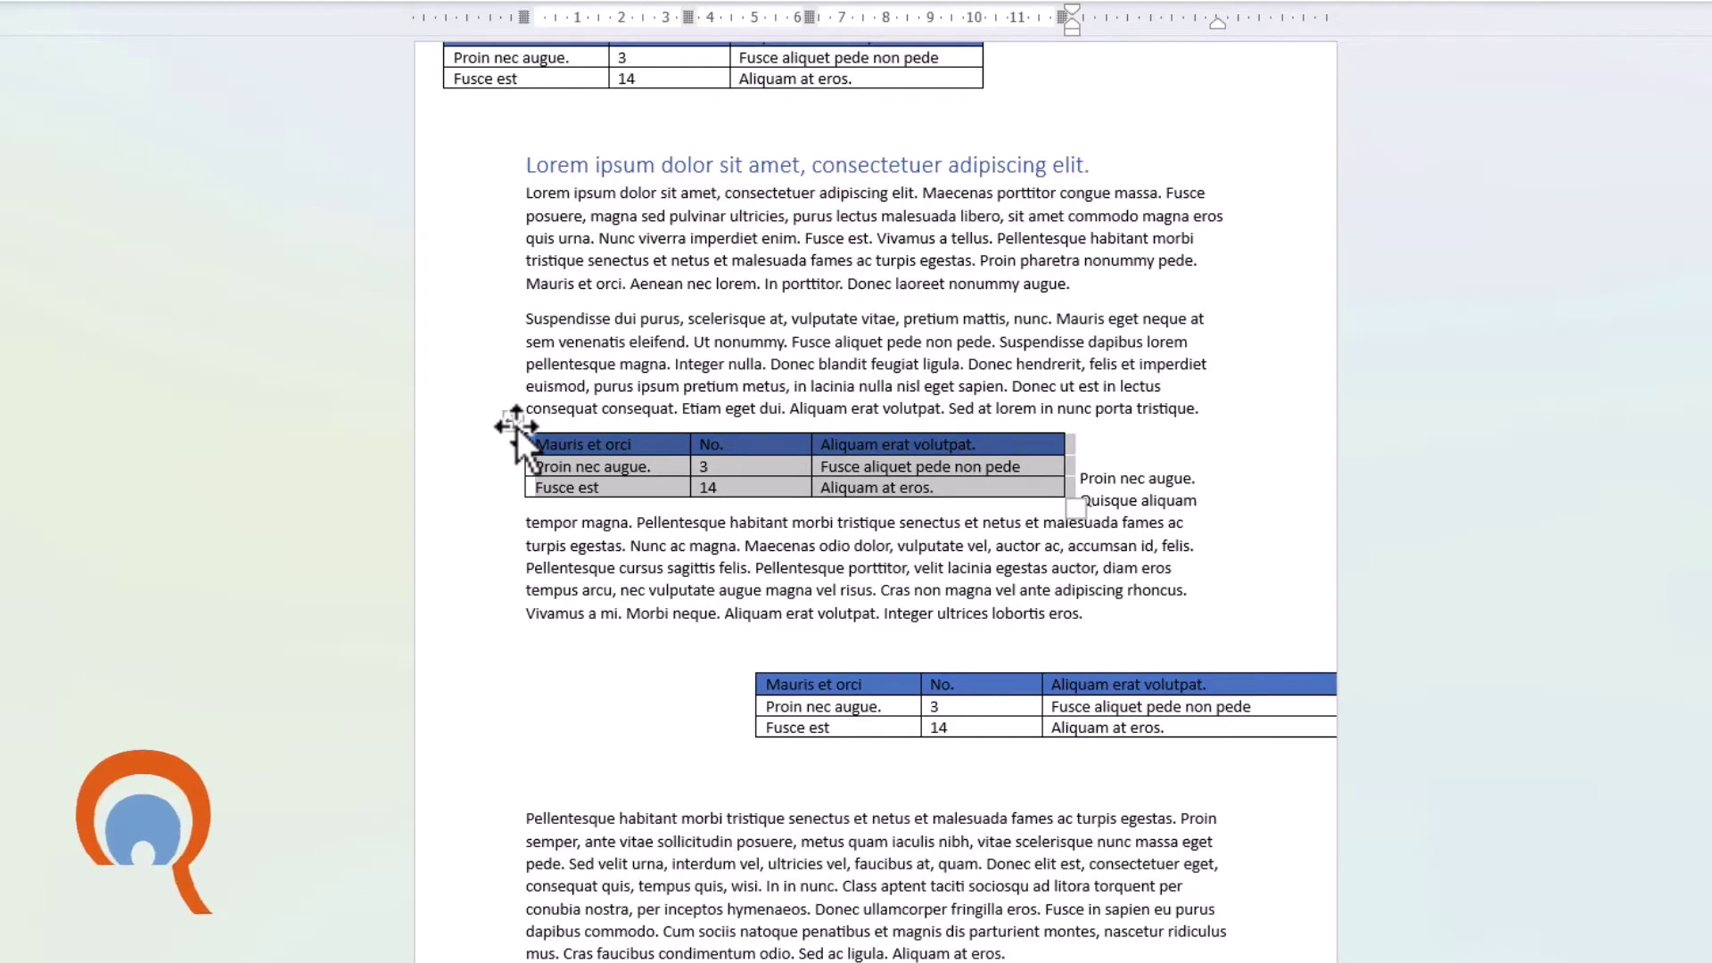
# Step: Turn off the lower table's Preferred width in Table Properties
pyautogui.click(829, 712)
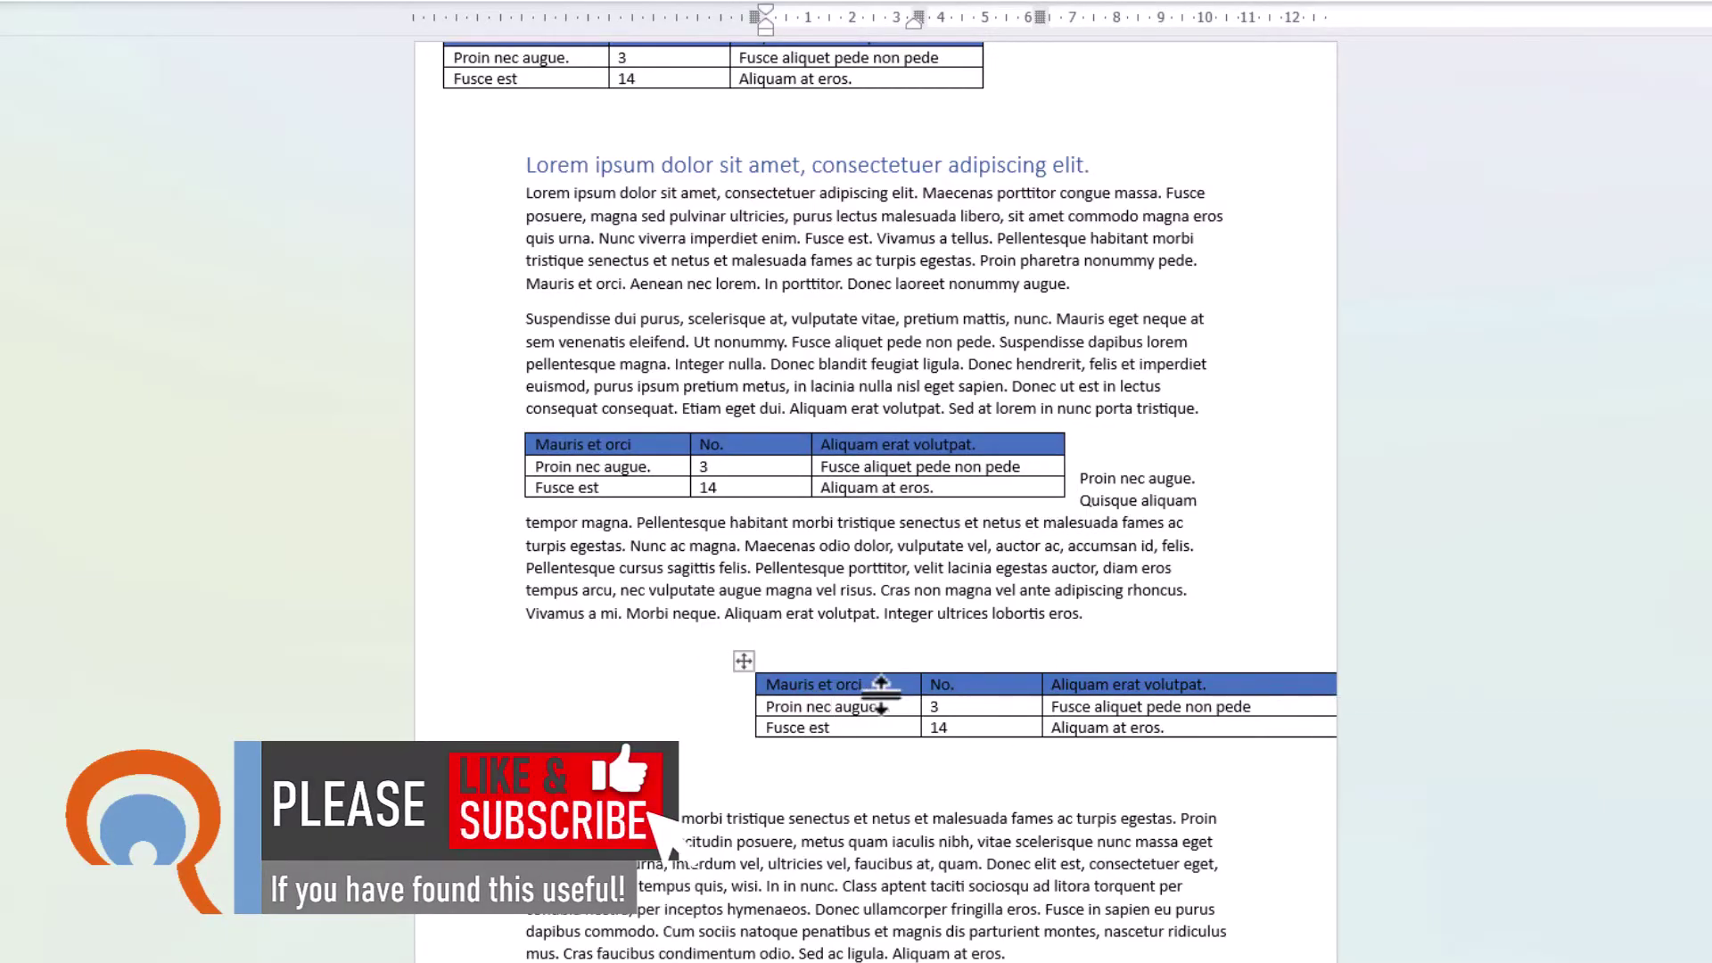
pyautogui.click(748, 661)
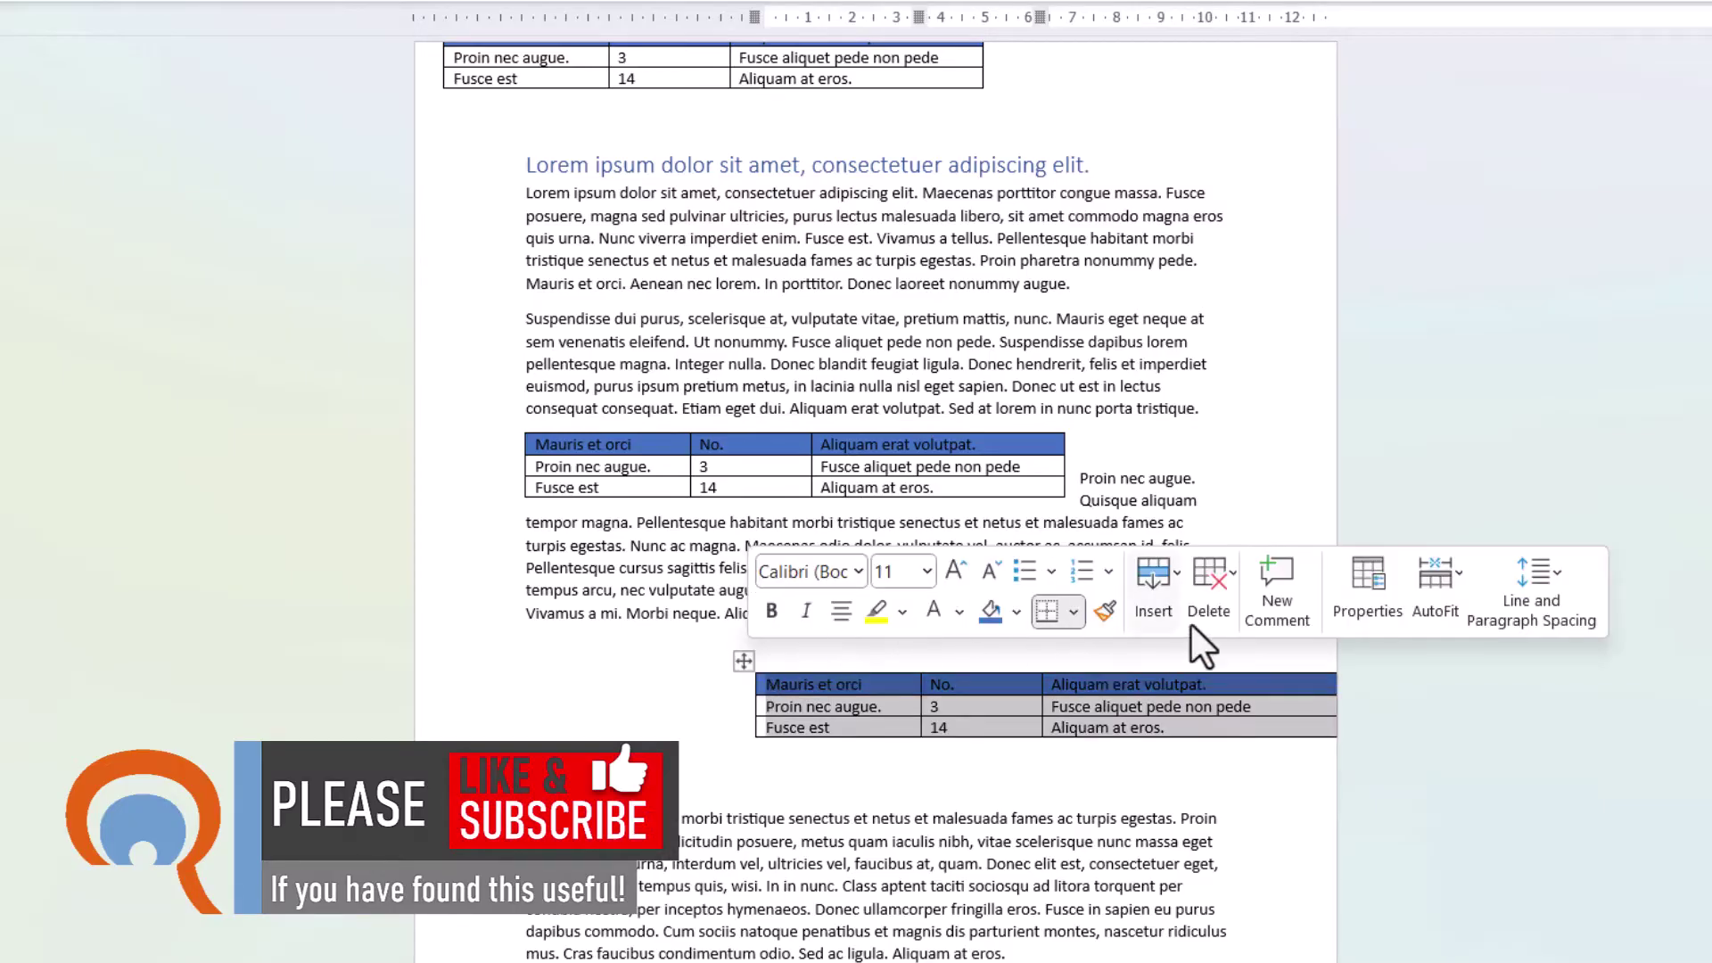
pyautogui.click(1367, 591)
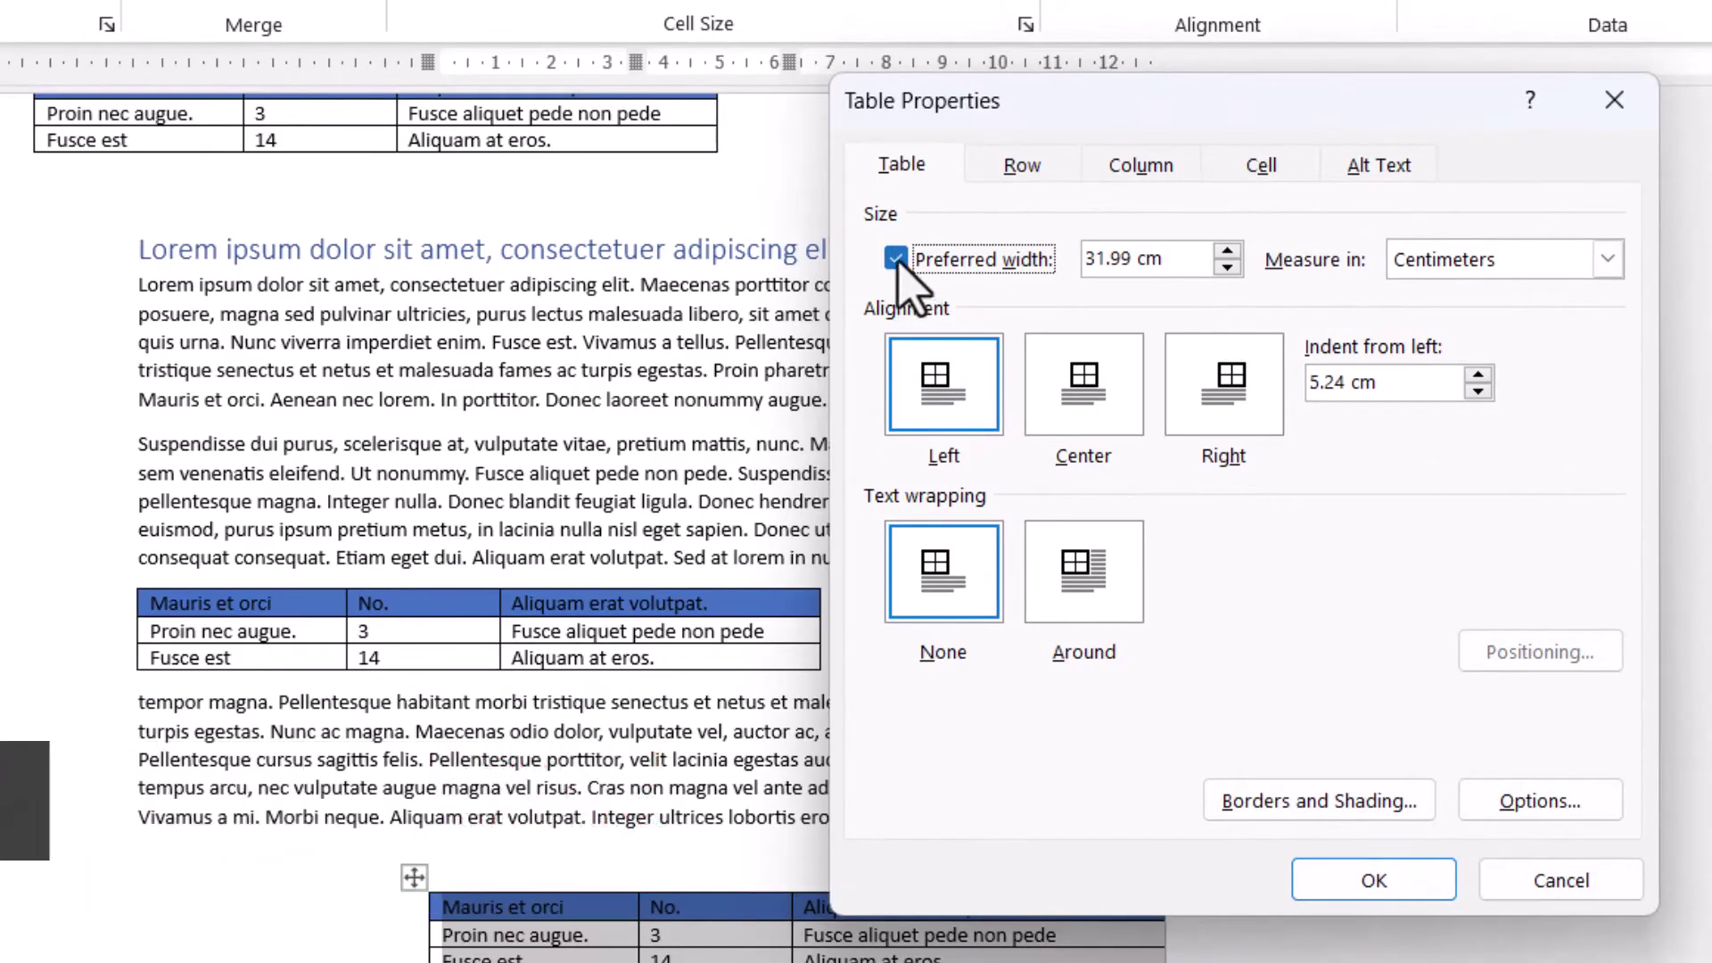
pyautogui.click(895, 260)
pyautogui.click(1333, 878)
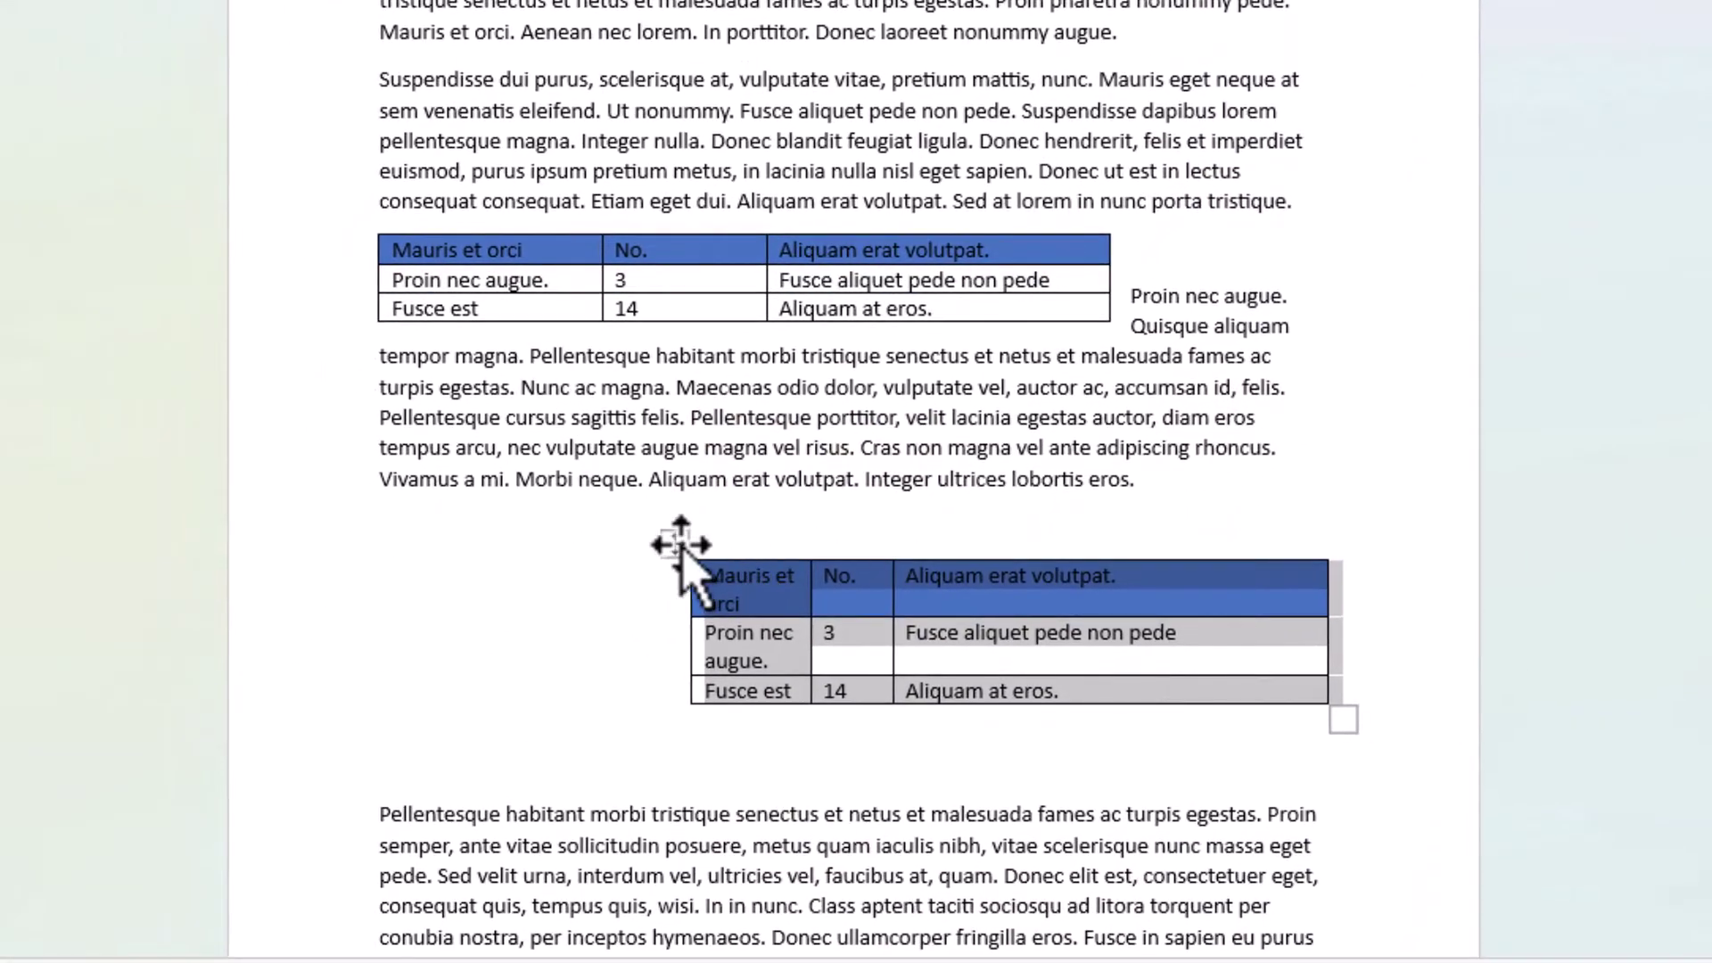
# Step: Move the lower table to the left margin and widen it and its first and No. columns
pyautogui.moveTo(675, 543); pyautogui.dragTo(362, 544)
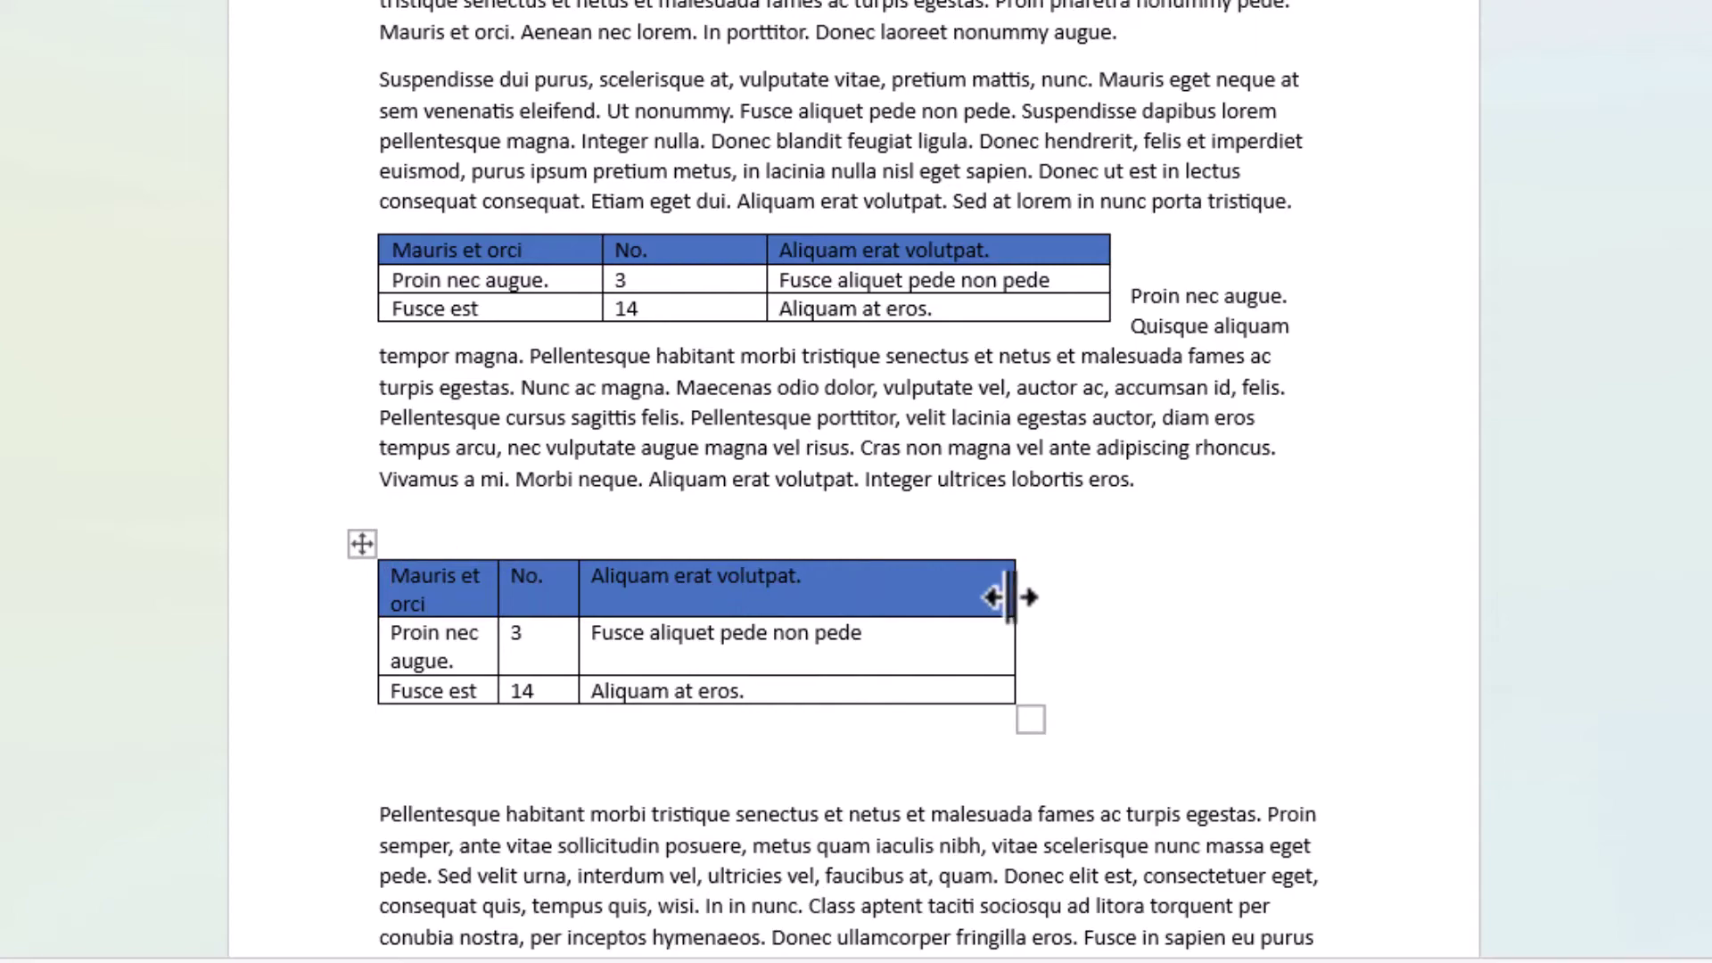
pyautogui.moveTo(1010, 597); pyautogui.dragTo(1347, 586)
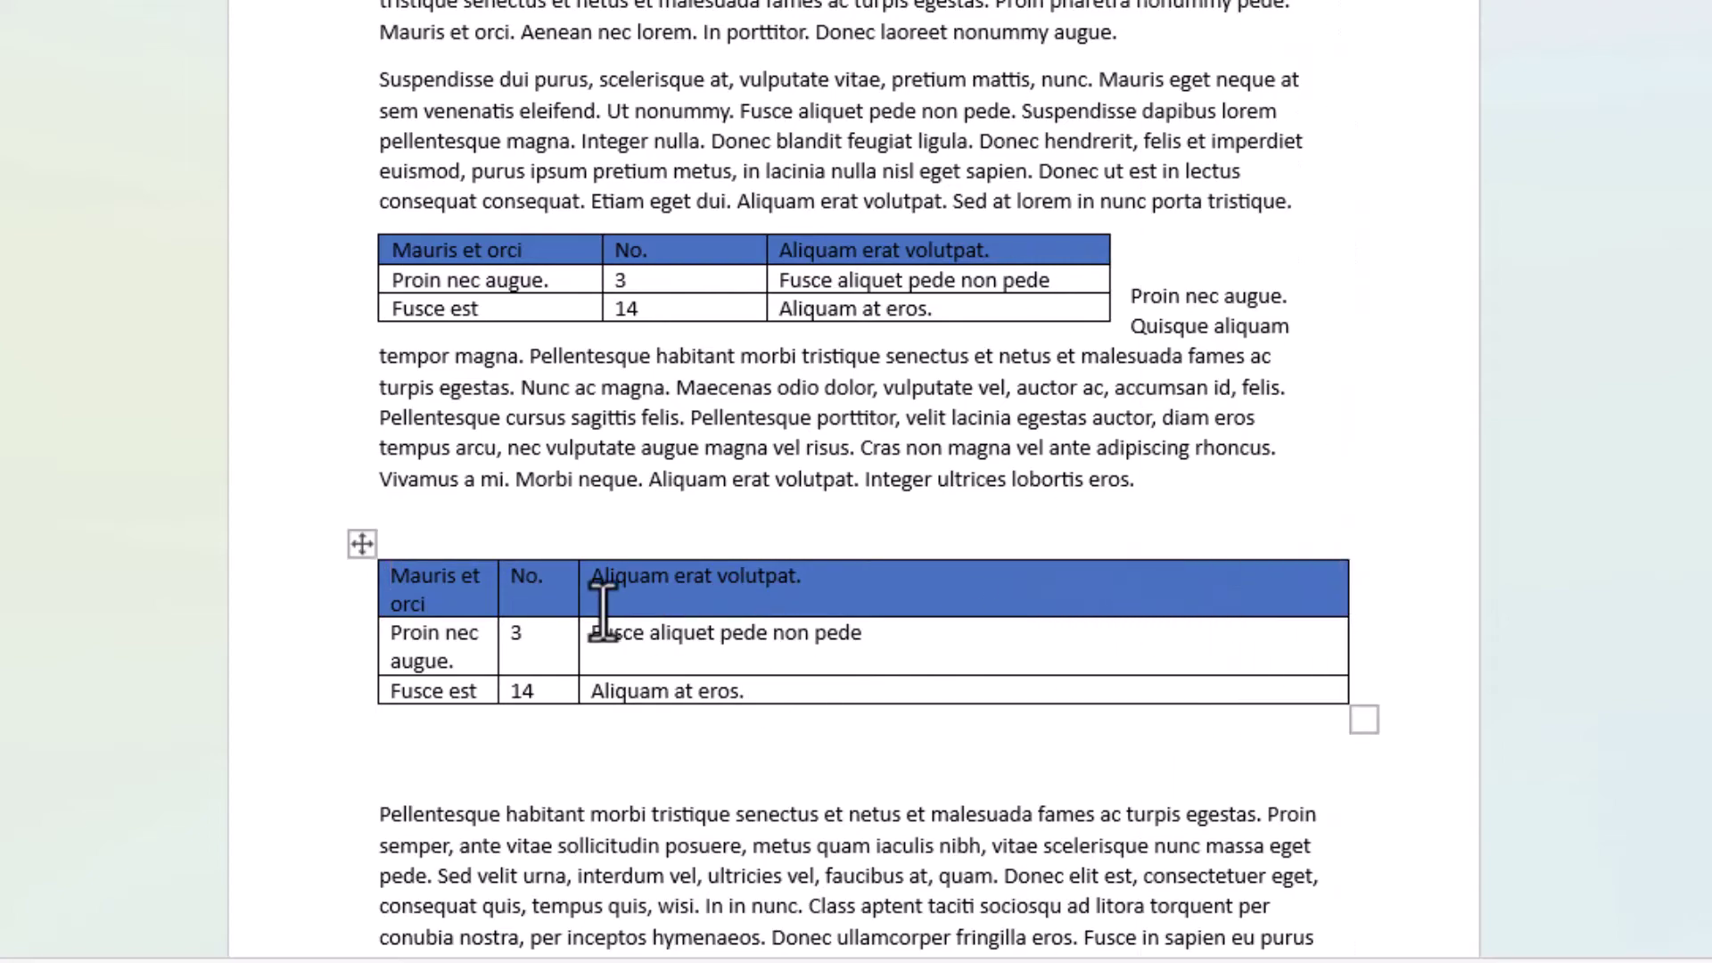
pyautogui.moveTo(578, 600); pyautogui.dragTo(677, 597)
pyautogui.moveTo(496, 604); pyautogui.dragTo(573, 598)
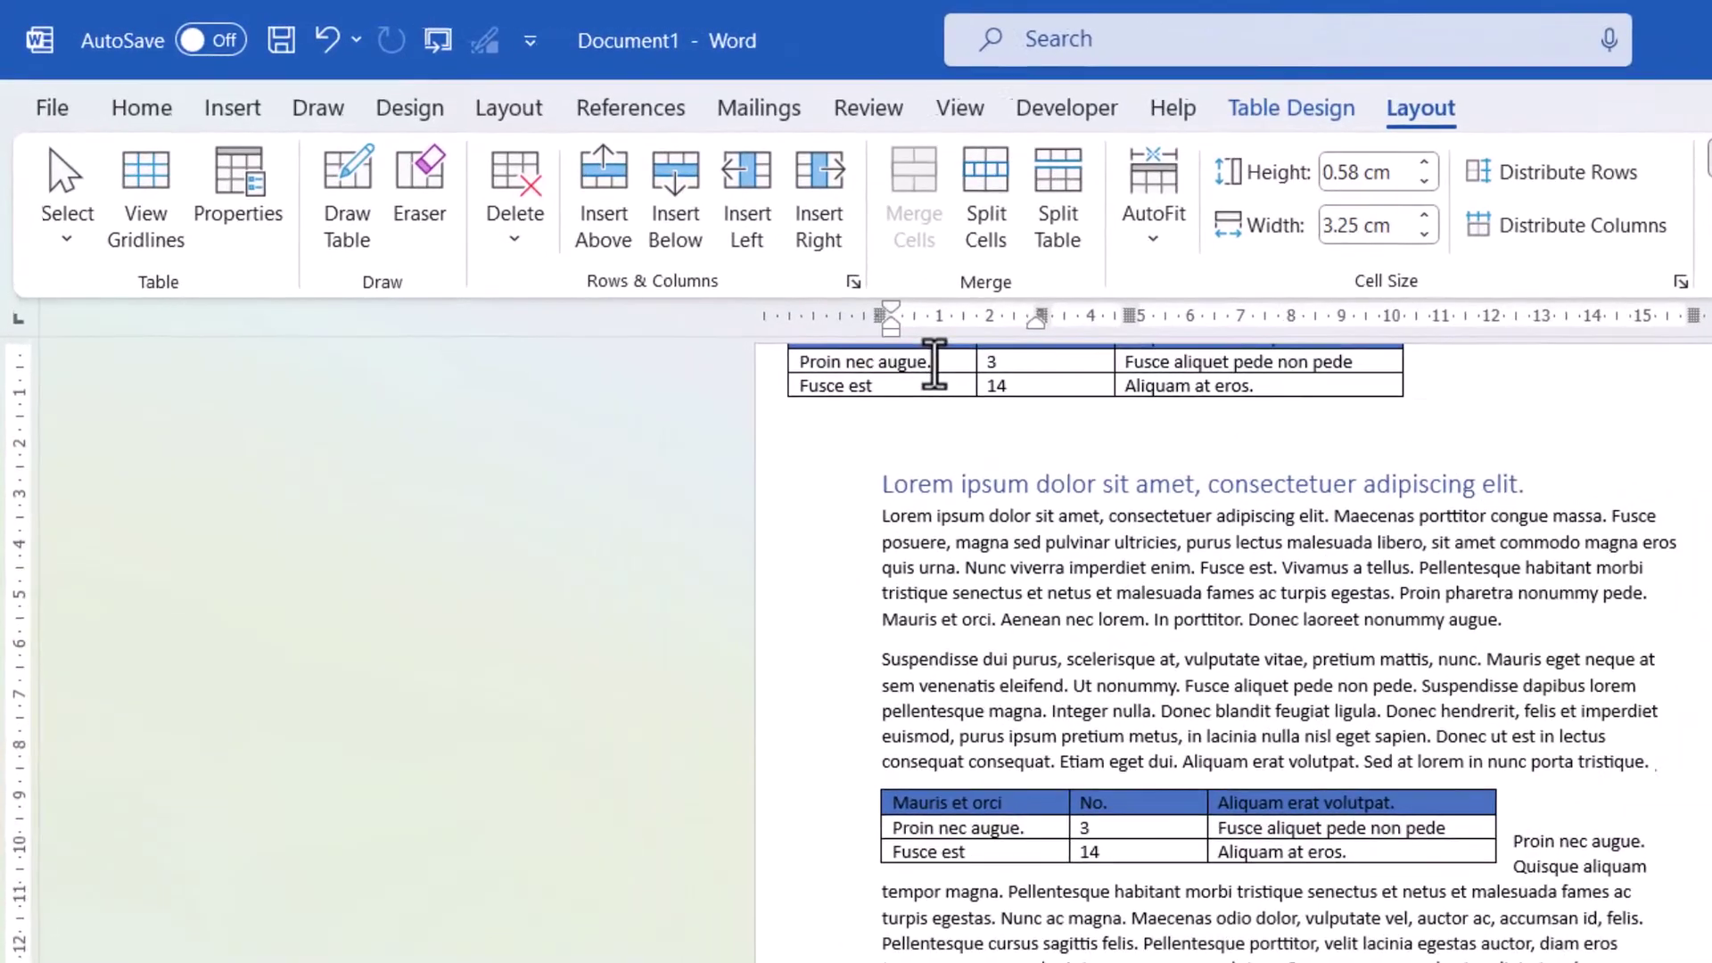
# Step: Set the top table's horizontal and vertical positions relative to Margin in Table Positioning
pyautogui.click(626, 242)
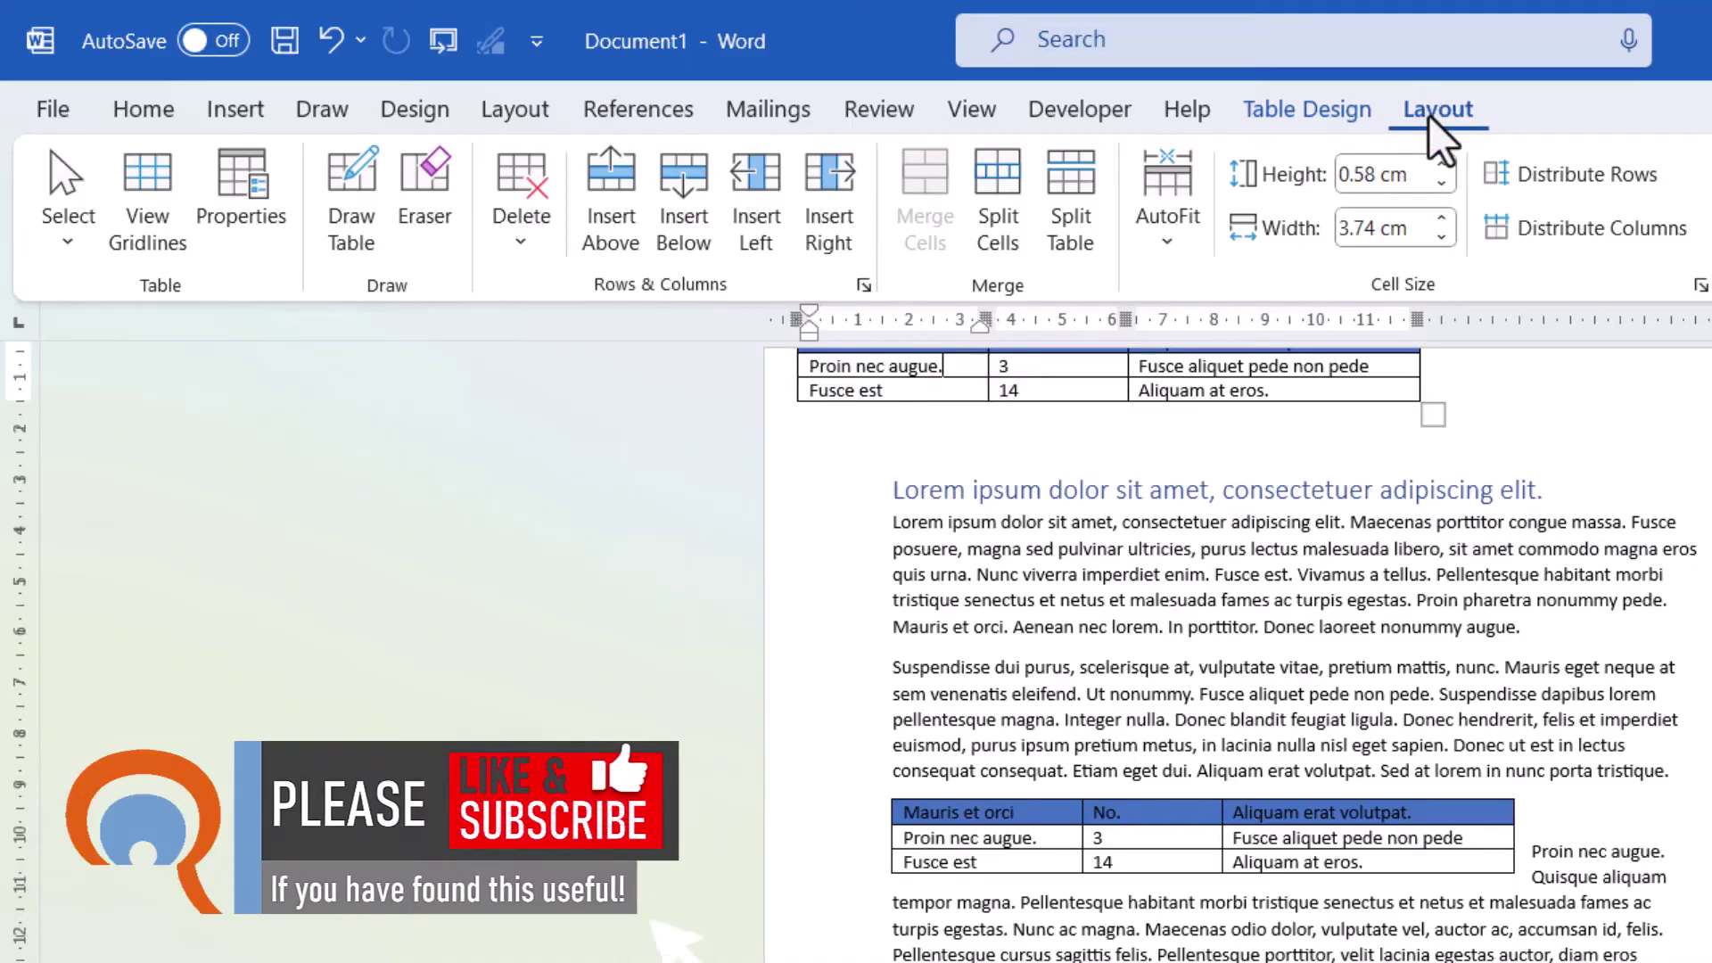
pyautogui.click(245, 210)
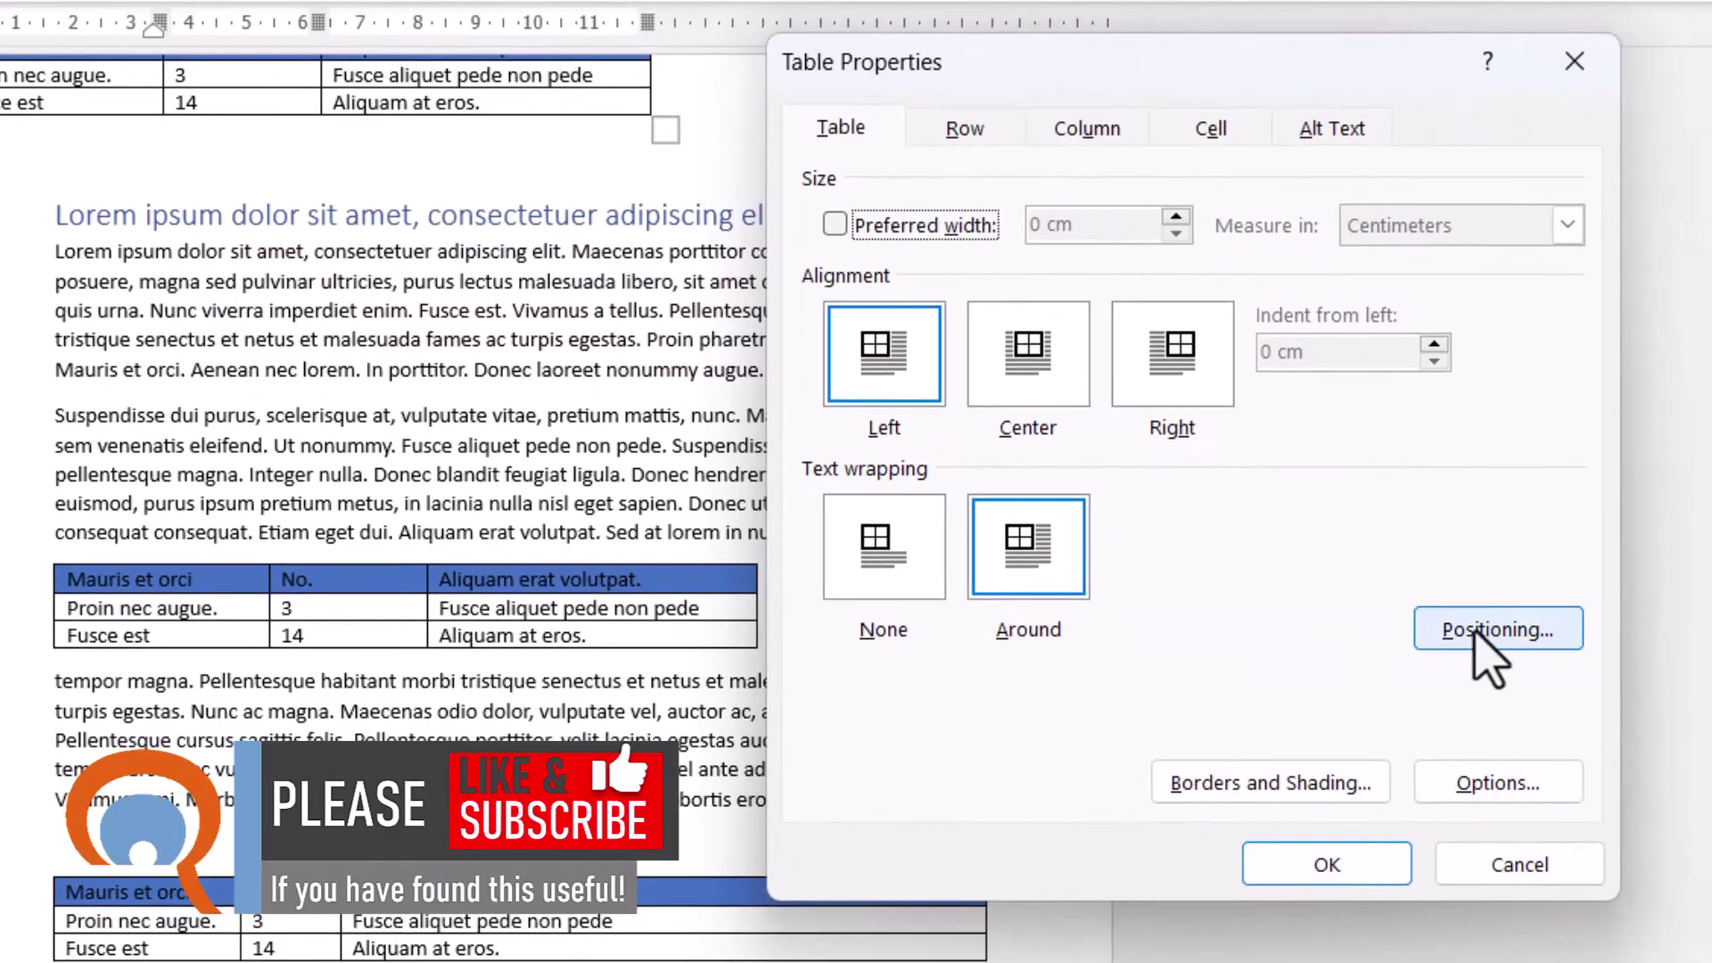
pyautogui.click(1481, 631)
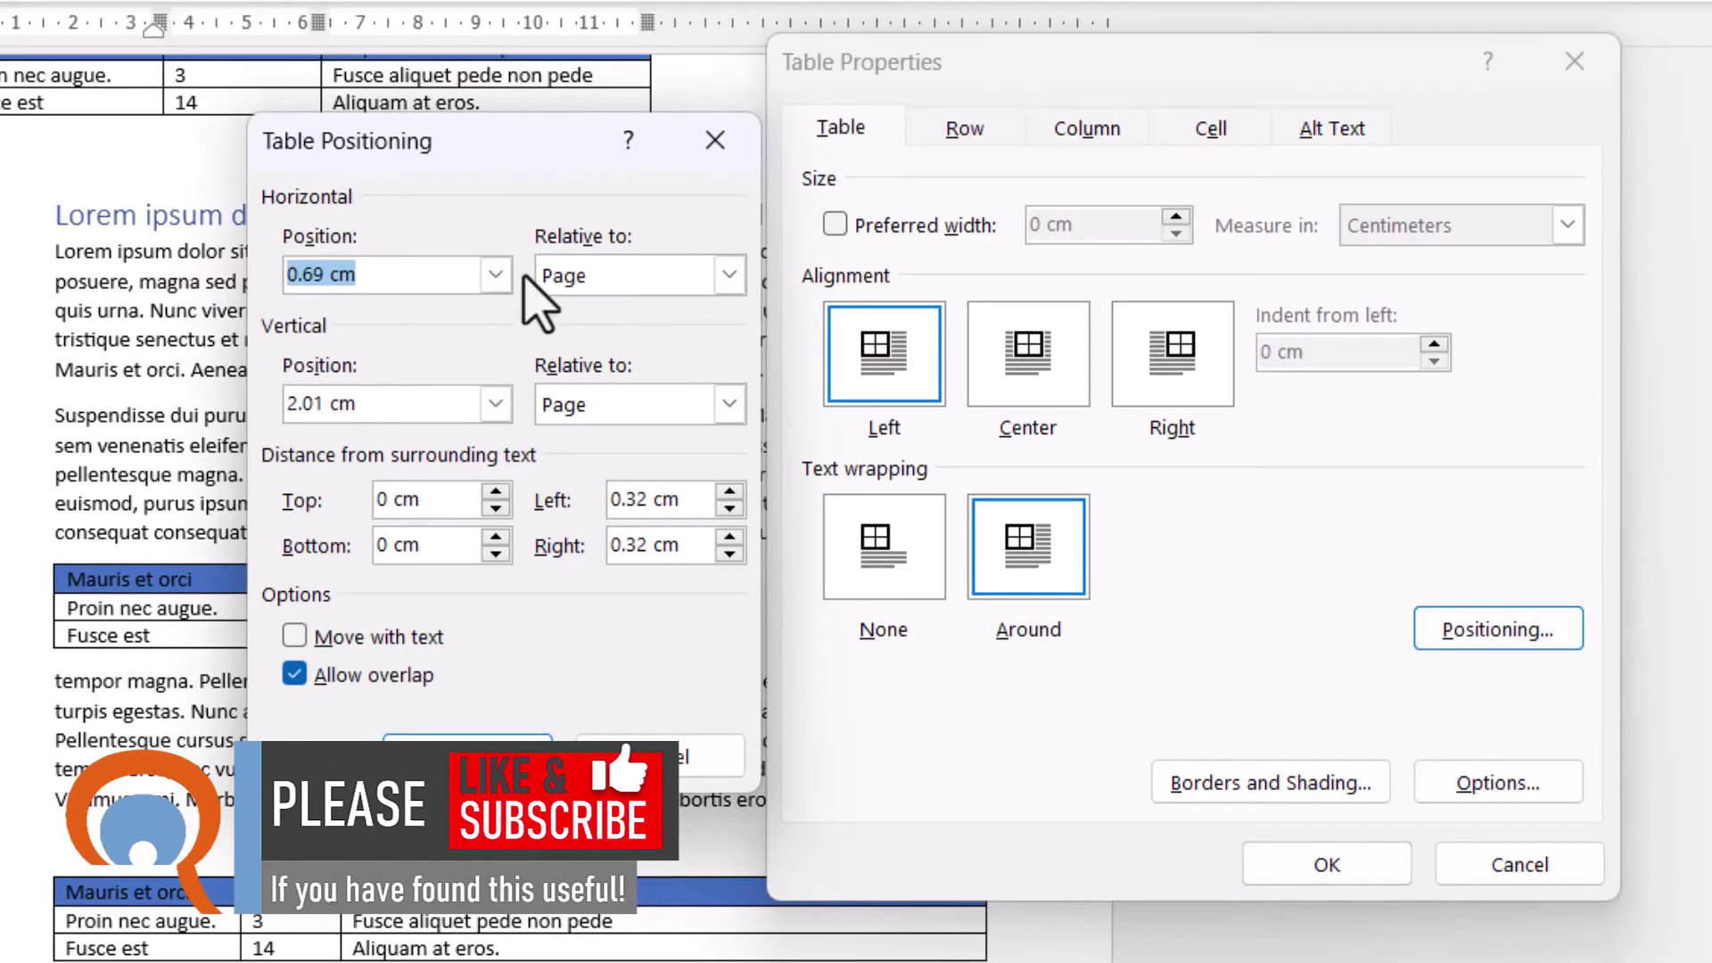
pyautogui.click(729, 275)
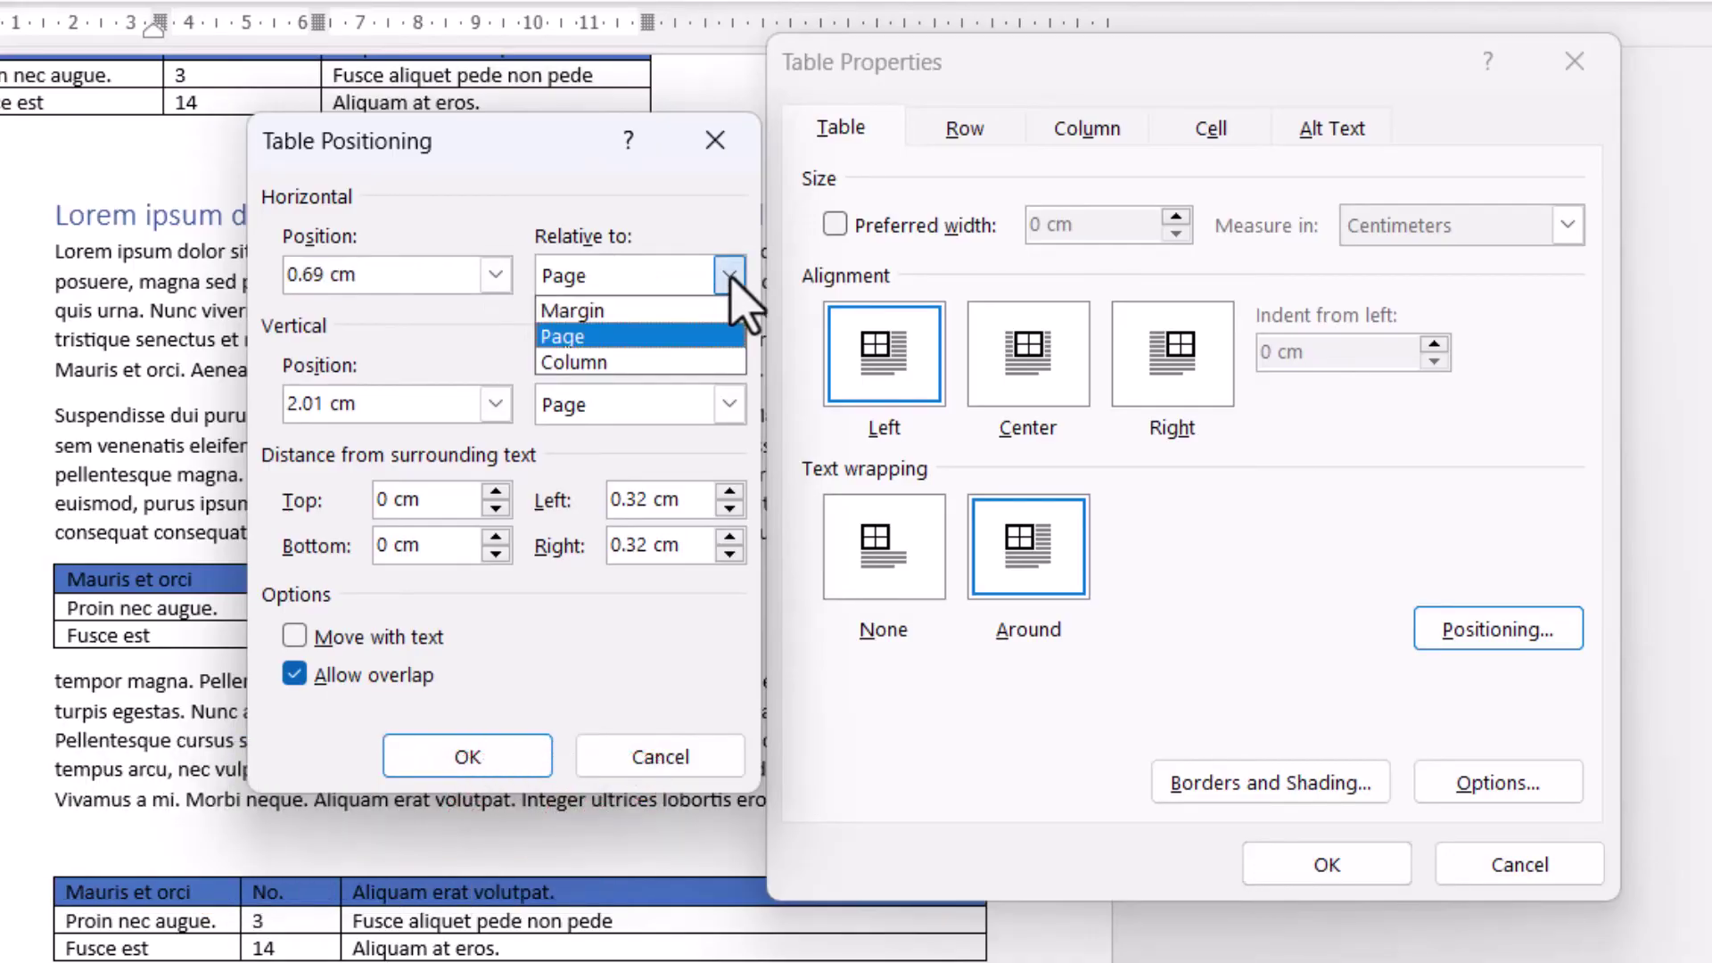
pyautogui.click(658, 310)
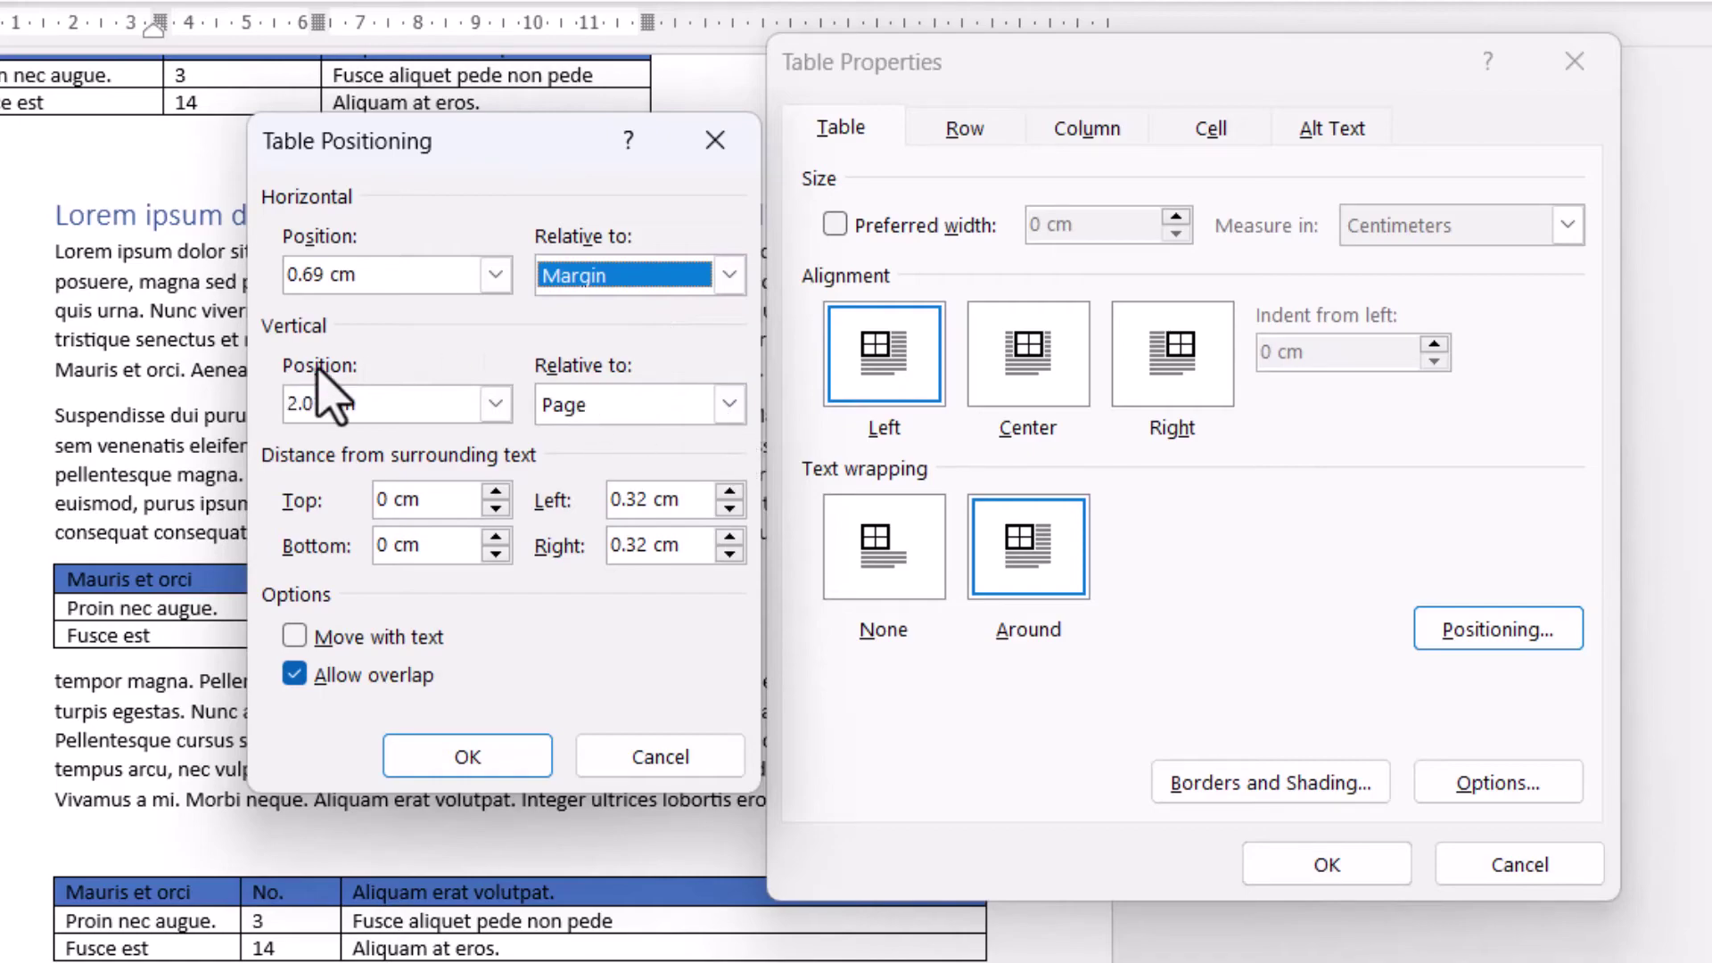
pyautogui.click(729, 404)
pyautogui.click(709, 439)
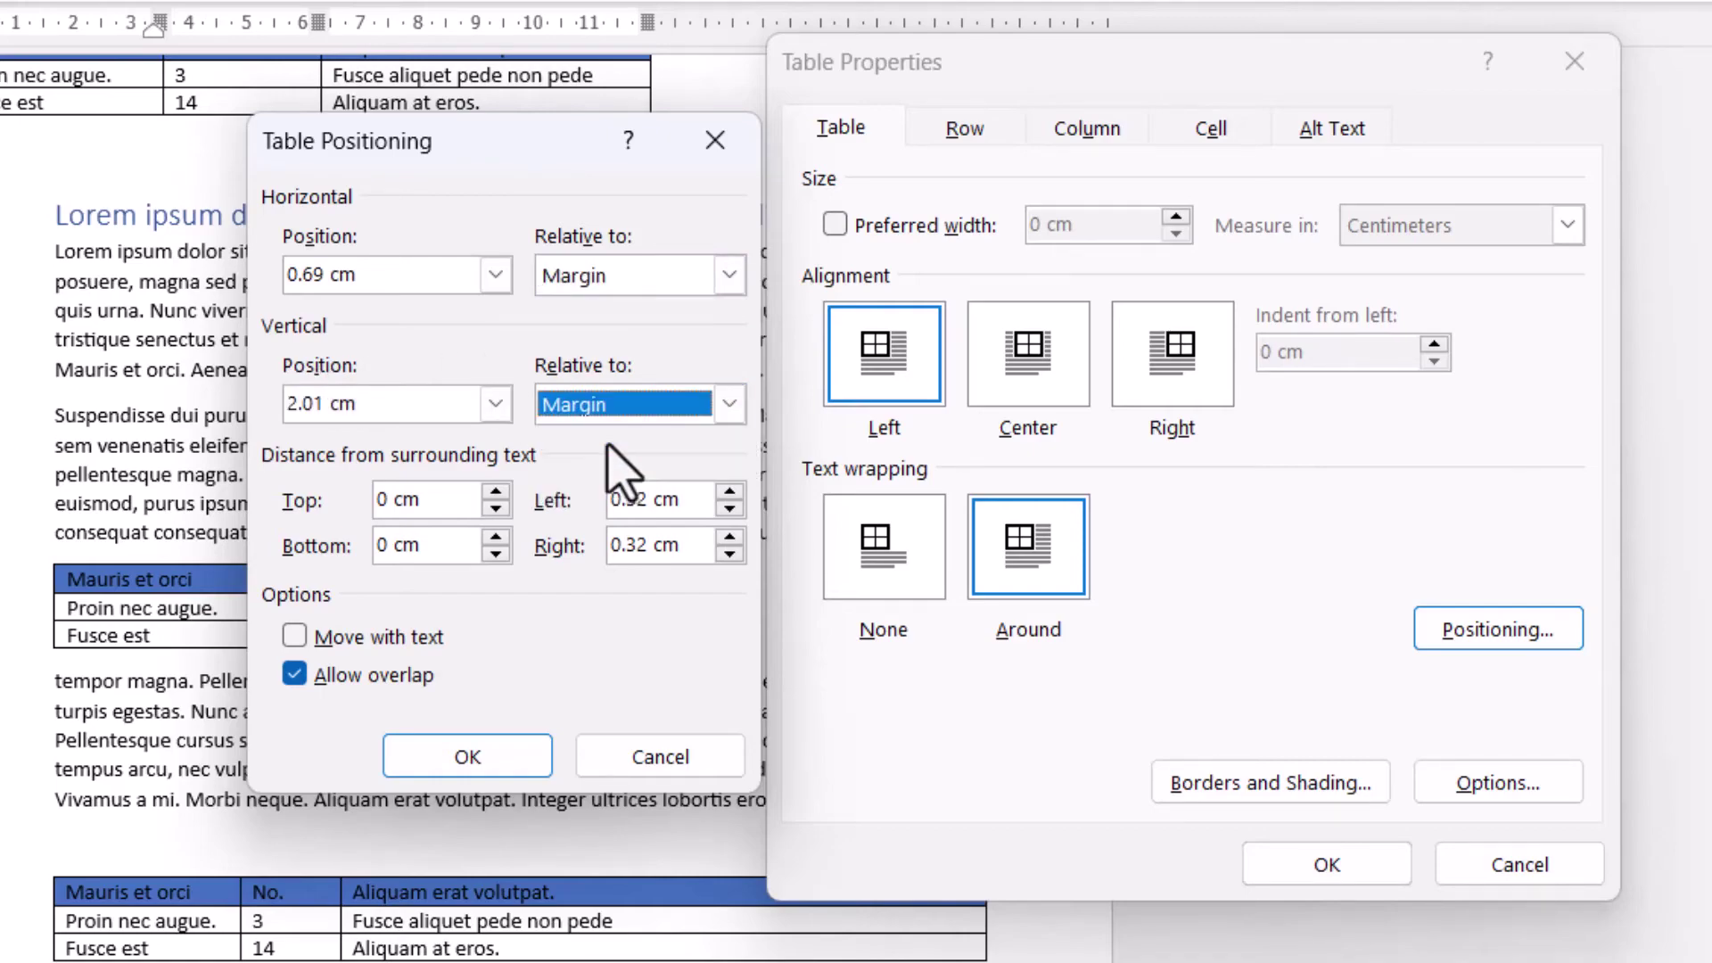
pyautogui.click(468, 757)
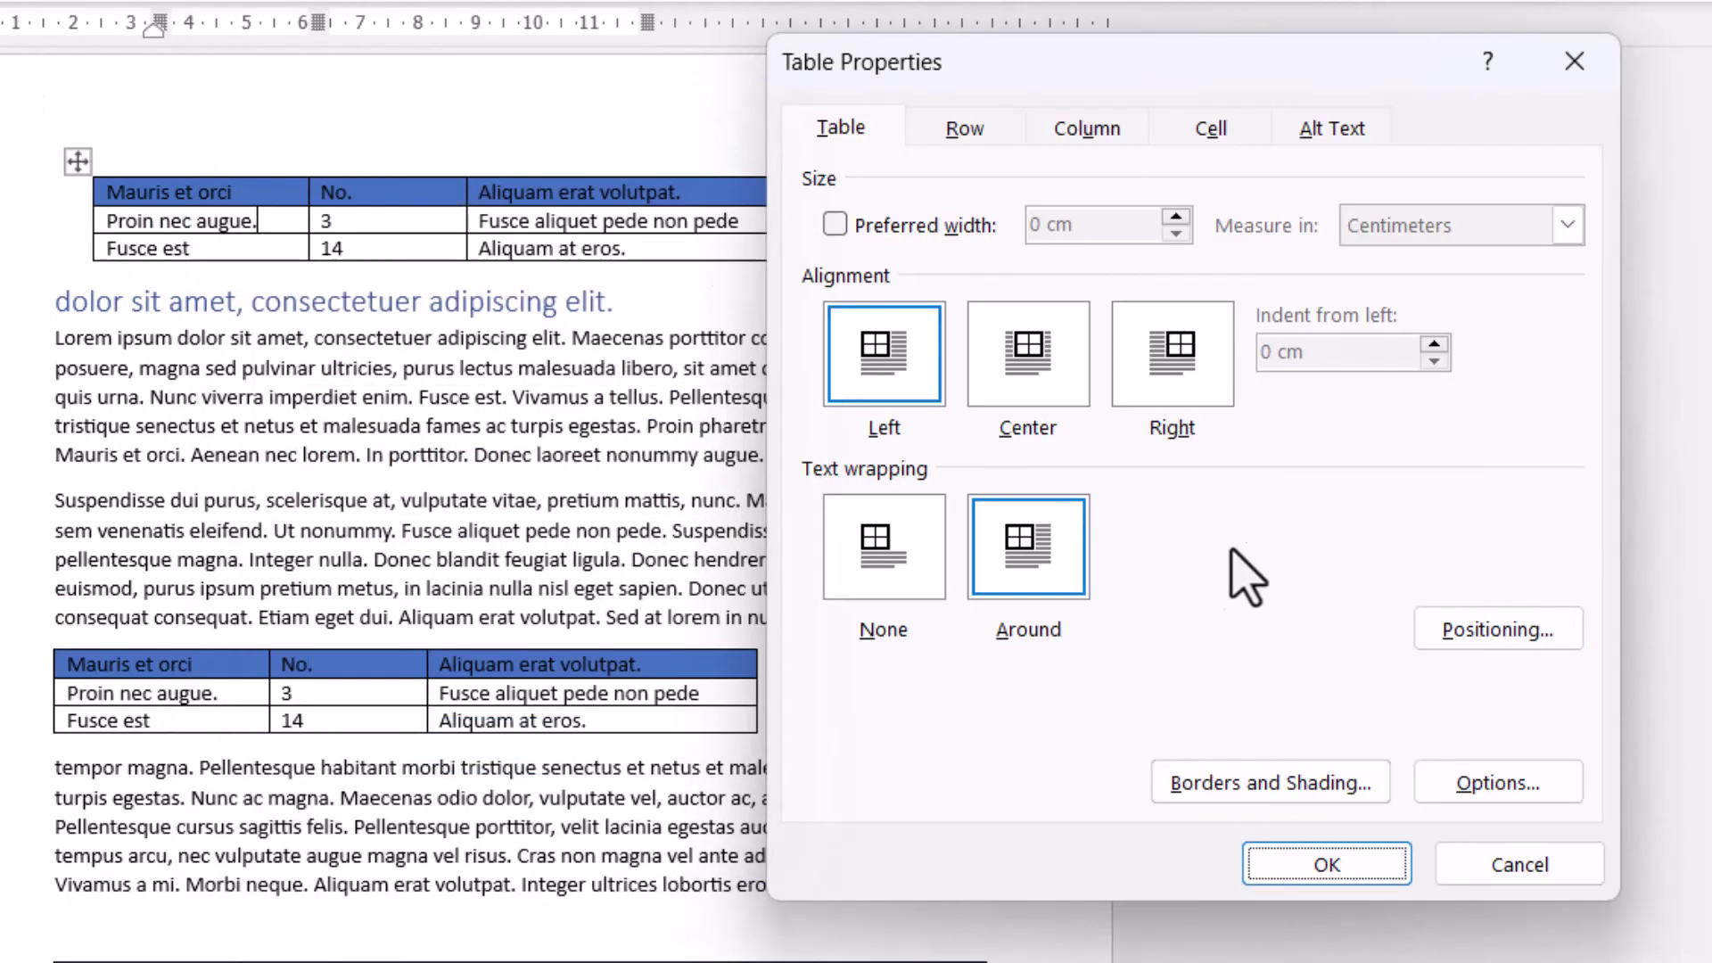
pyautogui.click(1333, 867)
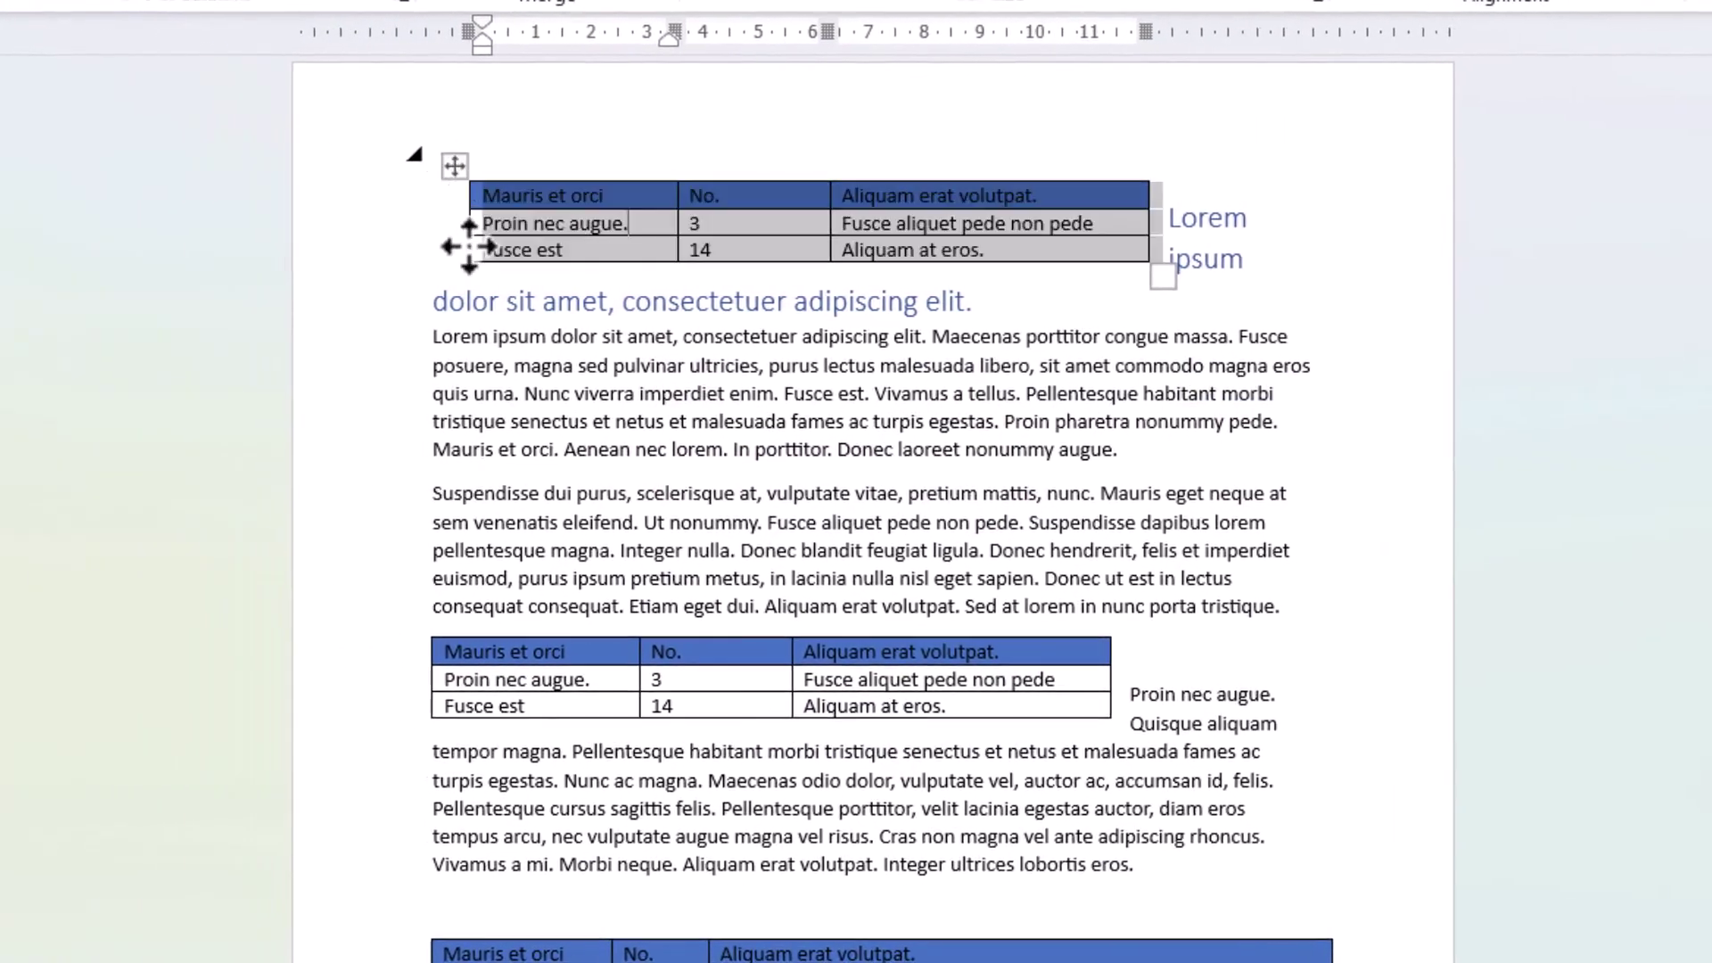